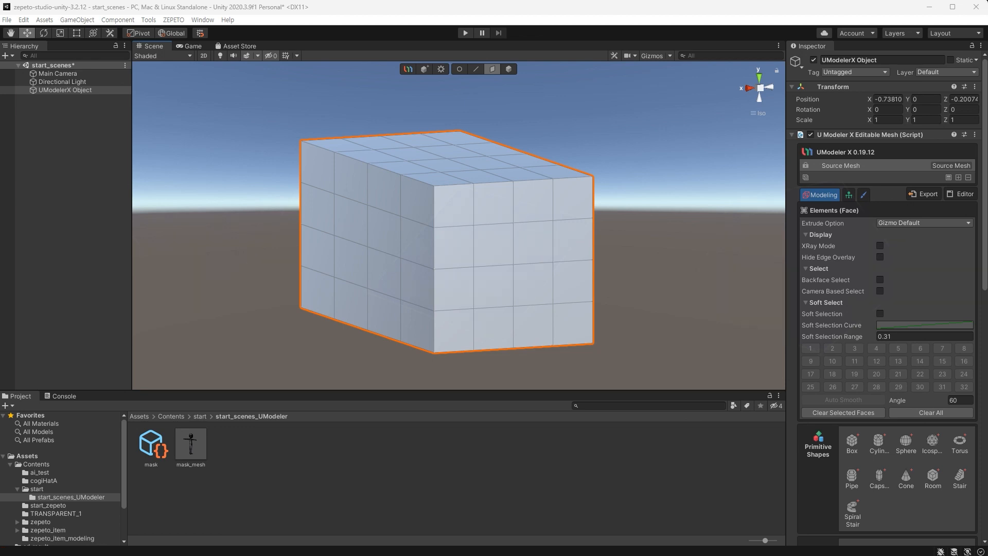
Cycle through the vertex, edge, face and object selection modes, selecting elements near the subdivided cube's upper front edge.
click(460, 70)
drag(422, 123, 478, 196)
click(476, 69)
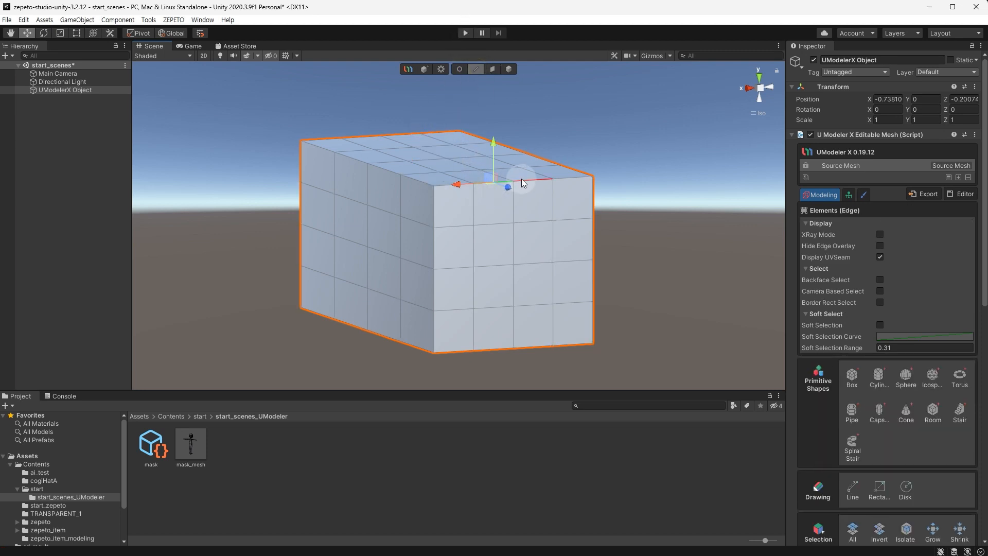
click(490, 69)
click(499, 221)
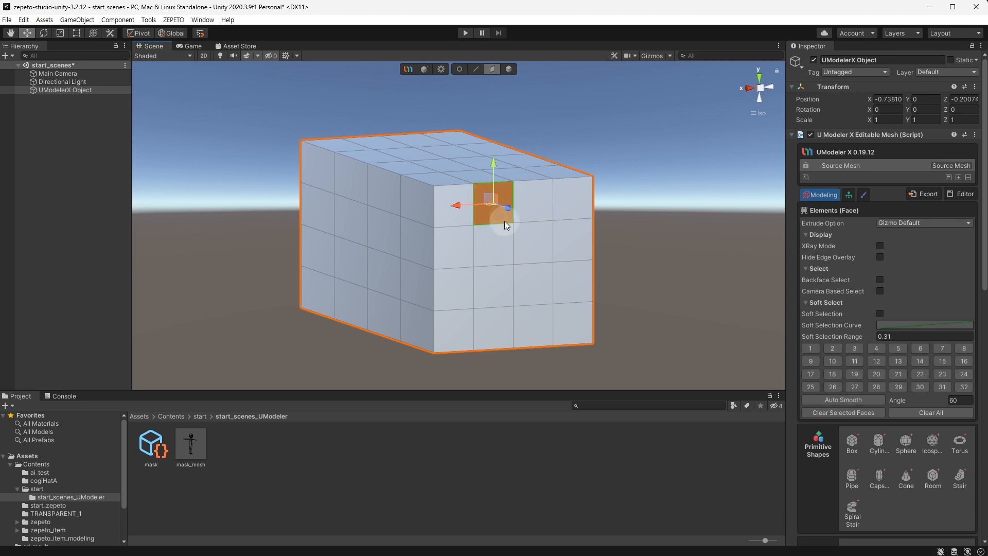
click(509, 69)
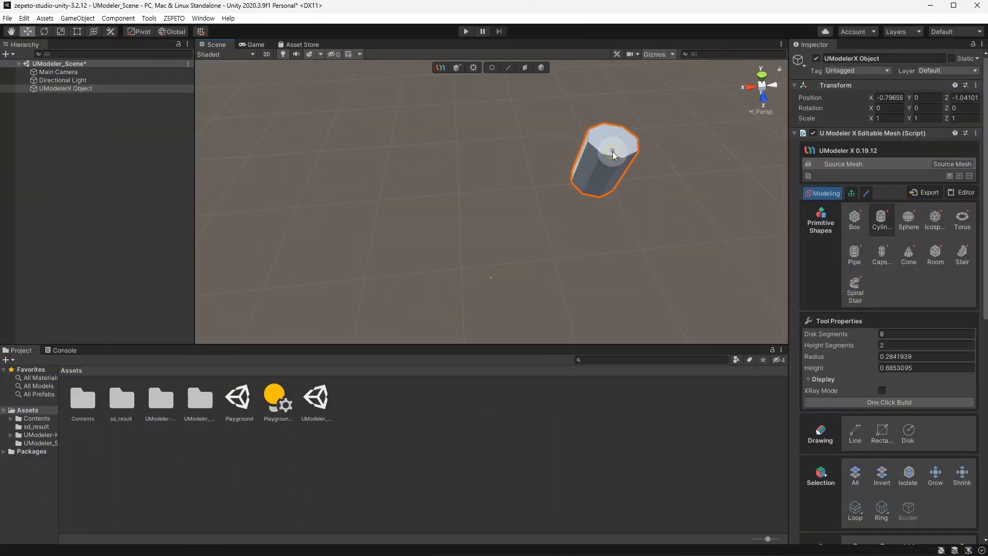
Draw a box primitive beside the cylinder, followed by a pipe primitive.
click(854, 222)
drag(408, 146, 457, 174)
click(448, 144)
click(854, 253)
drag(582, 254, 562, 232)
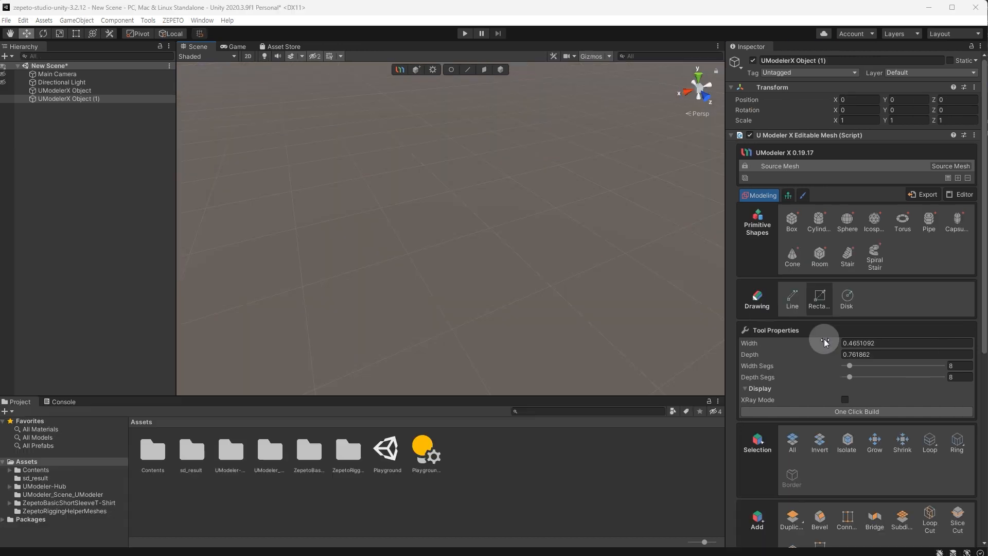
Draw a rectangle about 2.93 by 3.53 with 8 width and depth segments, and a disk beside it.
drag(235, 181, 554, 265)
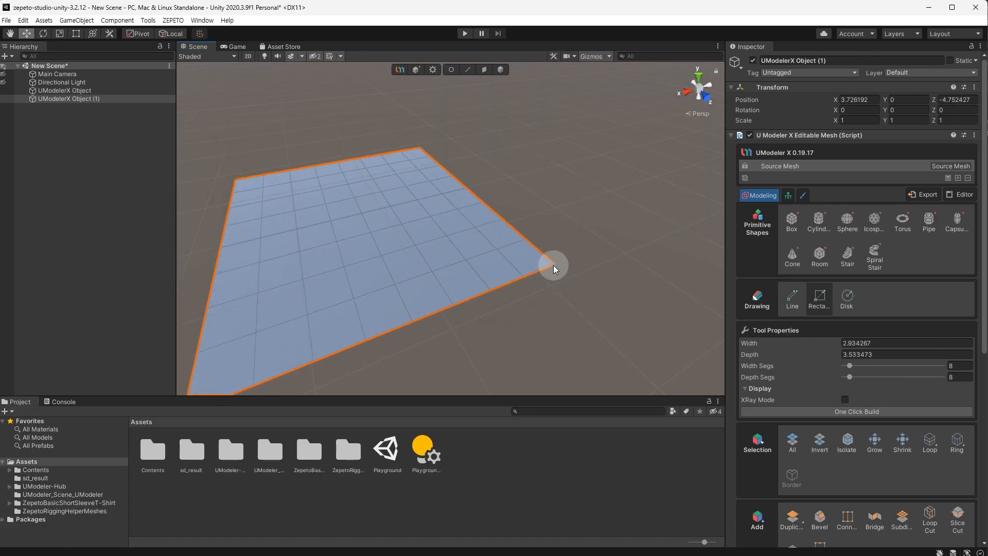
click(846, 296)
drag(567, 187, 670, 241)
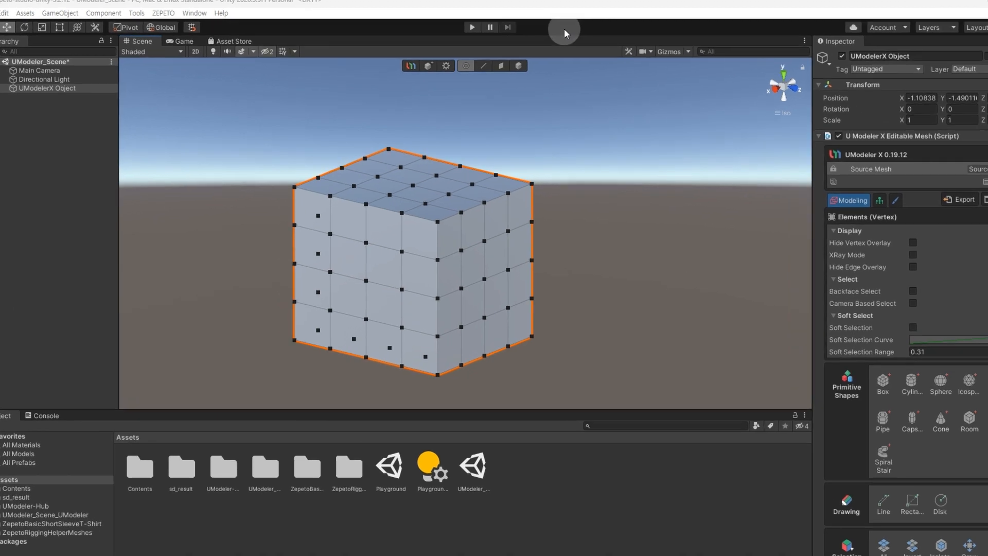
Select single vertices at the cube's upper corner, box-select the group around them, and clear the selection.
click(567, 203)
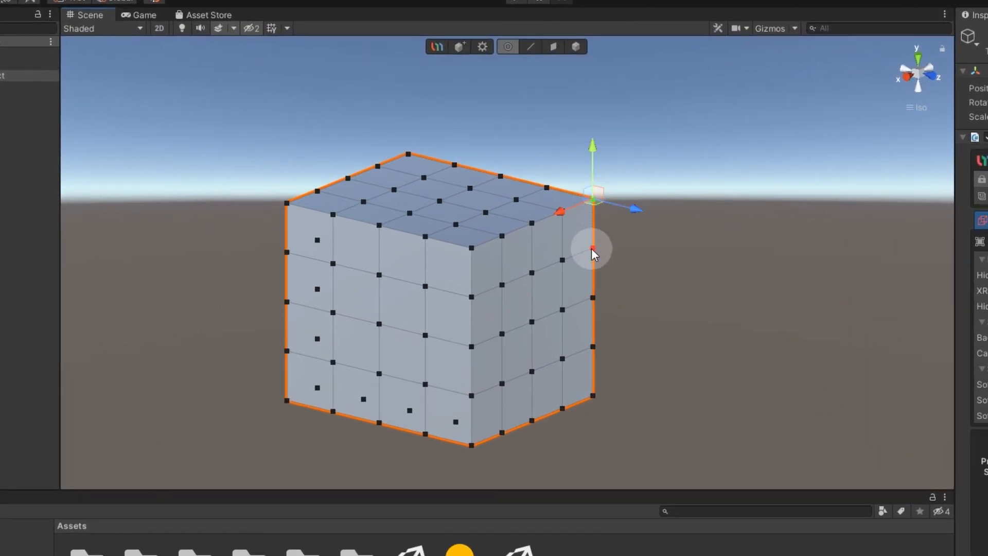
click(593, 249)
drag(684, 139, 509, 312)
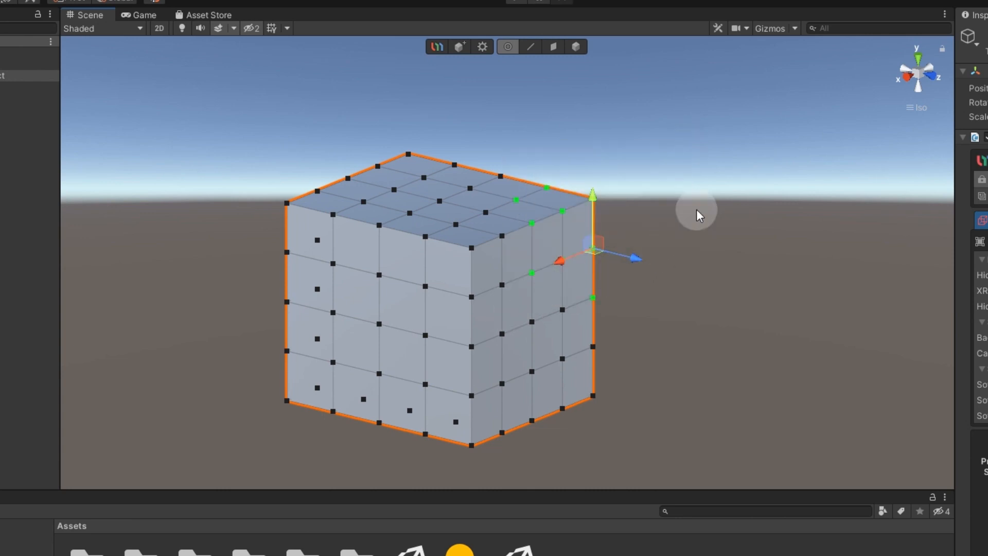
click(719, 170)
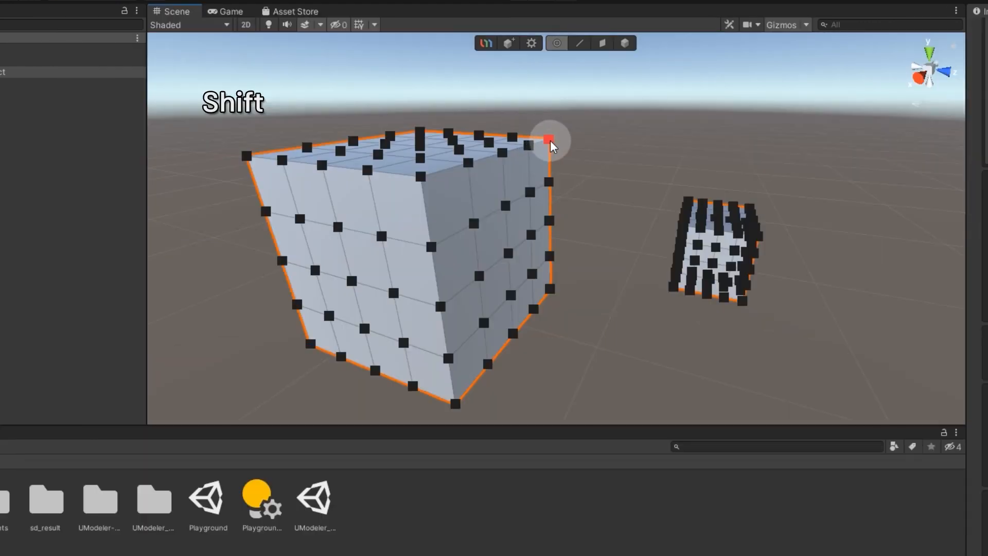
Add the top three vertices of the large cube's far vertical edge to the selection and remove the upper two.
shift+click(548, 139)
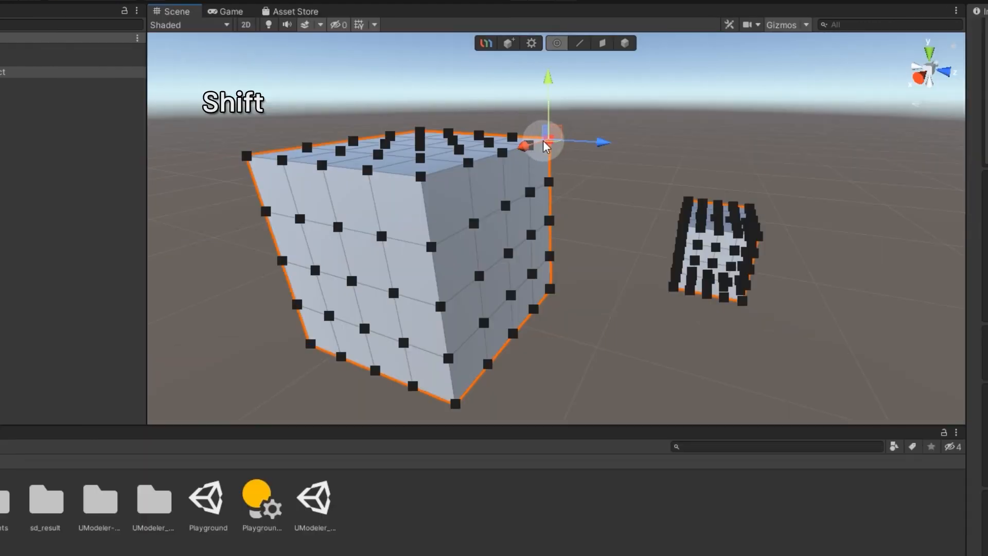
shift+click(549, 181)
shift+click(549, 220)
ctrl+click(549, 139)
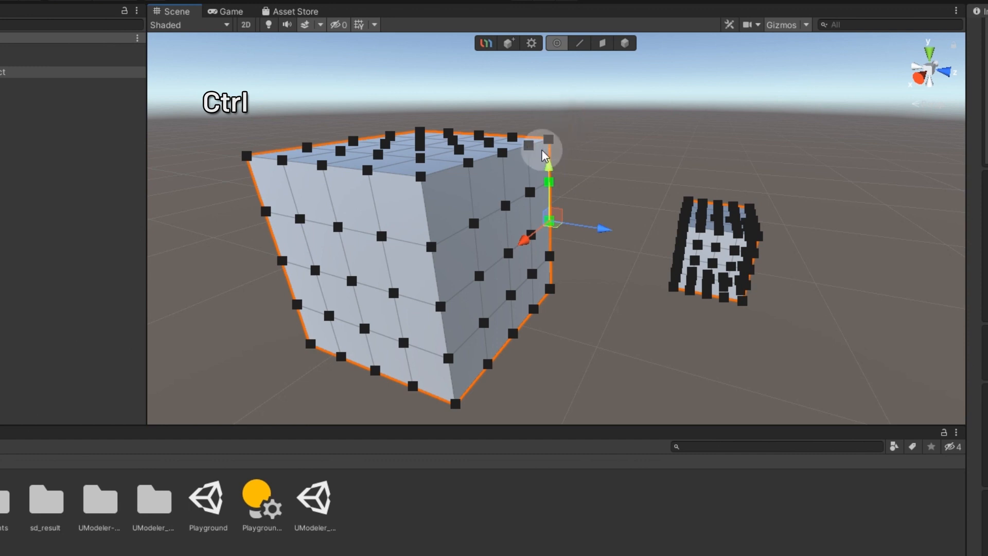
ctrl+click(547, 183)
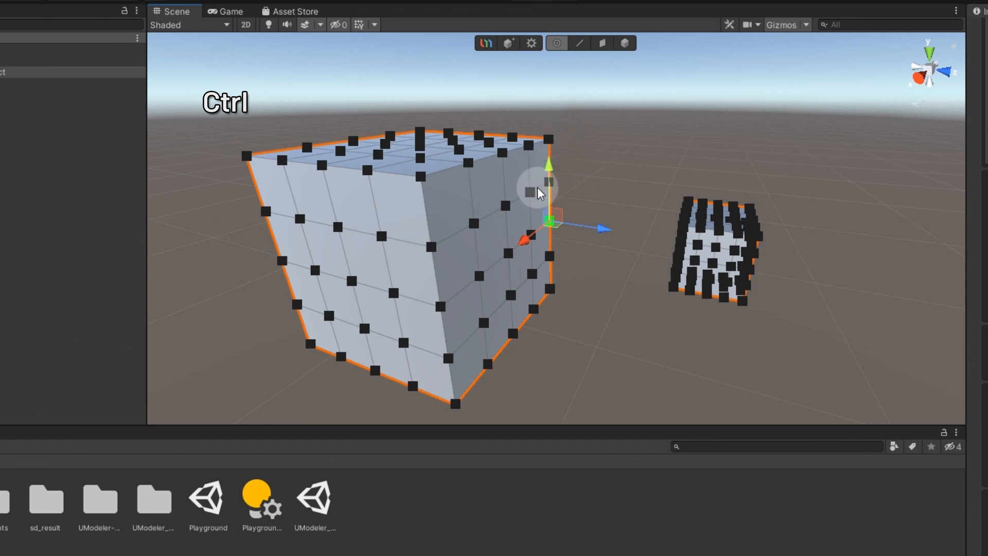
Select all vertices of the mesh and clear the selection.
key(ctrl+a)
alt+drag(405, 206, 390, 186)
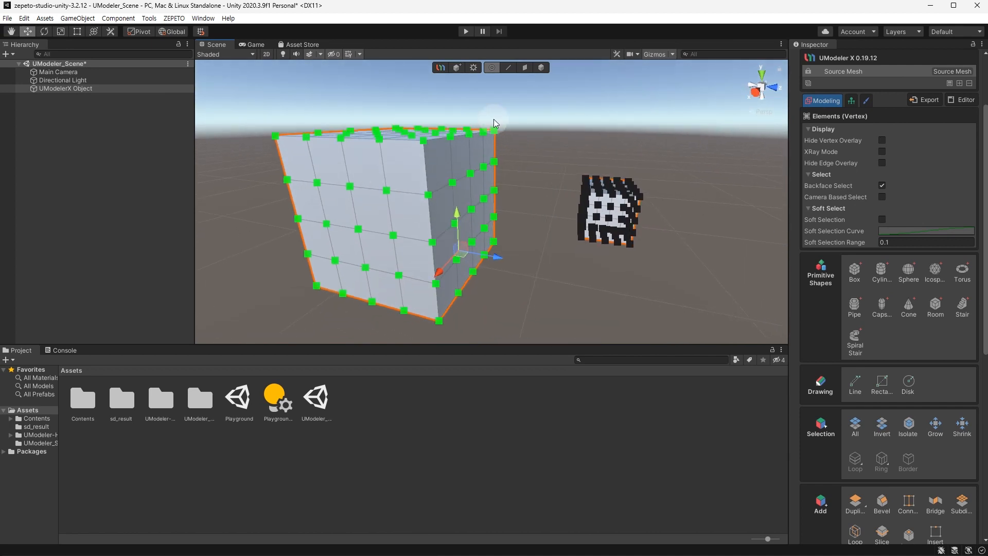
click(593, 93)
Turn off Backface Select and box-select the large cube's vertices.
click(882, 186)
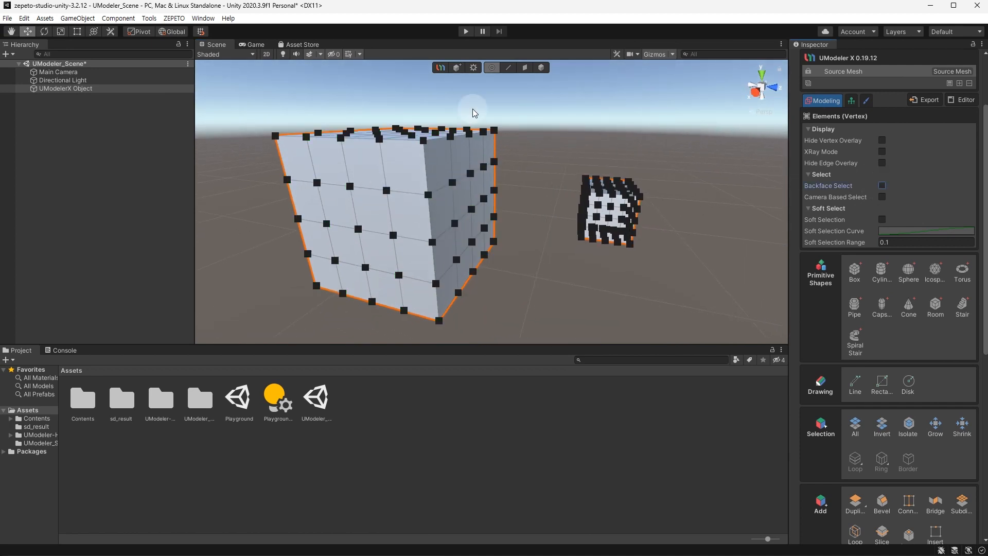
drag(212, 90, 537, 351)
alt+drag(328, 185, 349, 168)
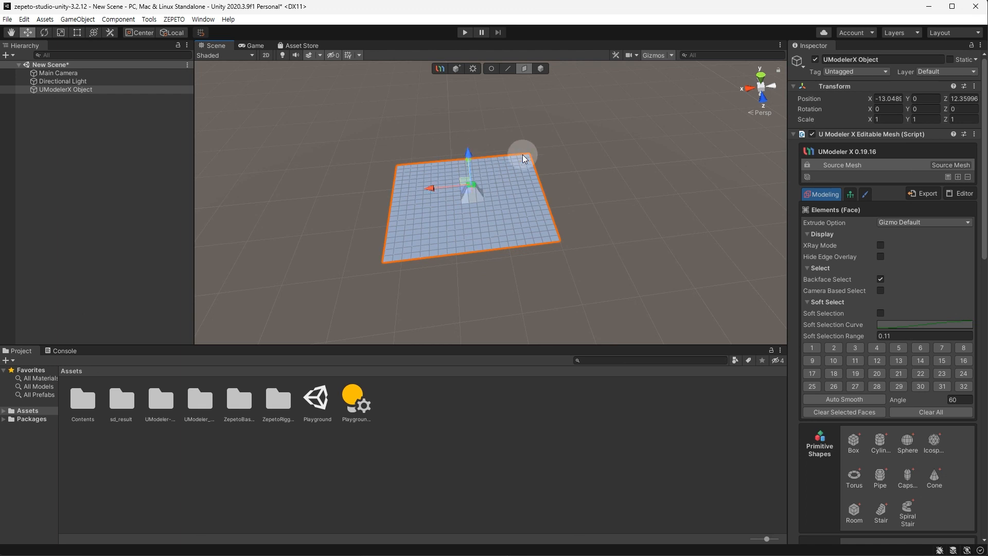
Undo the spike at the plane's centre and raise the centre face with Soft Selection enabled at a range of 6.06.
key(ctrl+z)
click(880, 314)
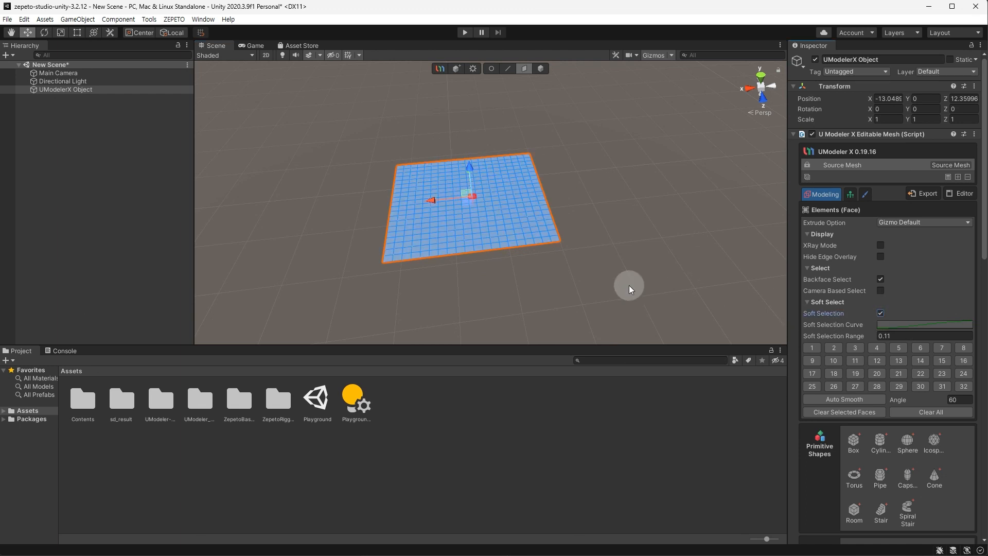
drag(859, 337, 924, 345)
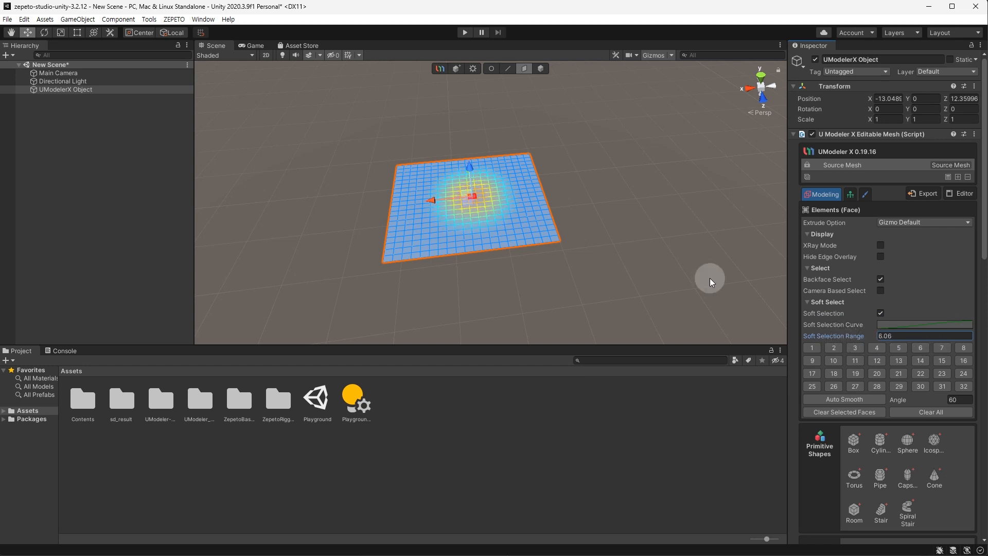
click(468, 154)
drag(468, 153, 464, 131)
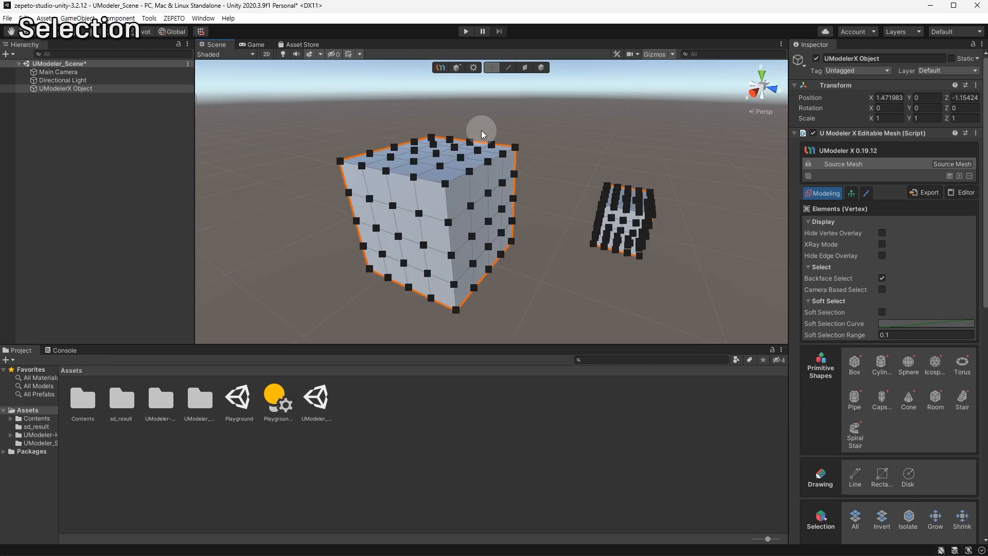
Box-select vertices around the large cube's upper corner and apply the All and Invert selection commands.
drag(466, 132, 529, 183)
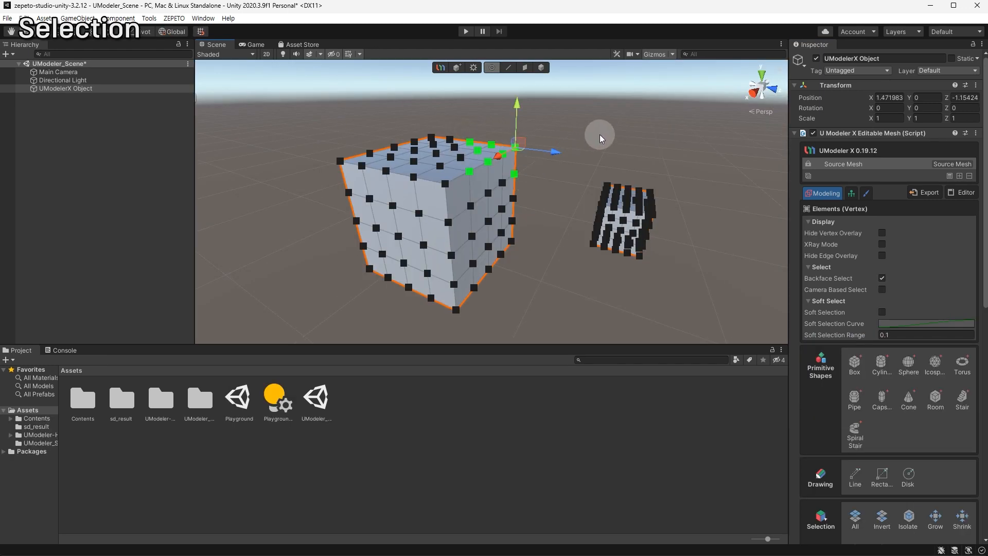
scroll(865, 348, down, 4)
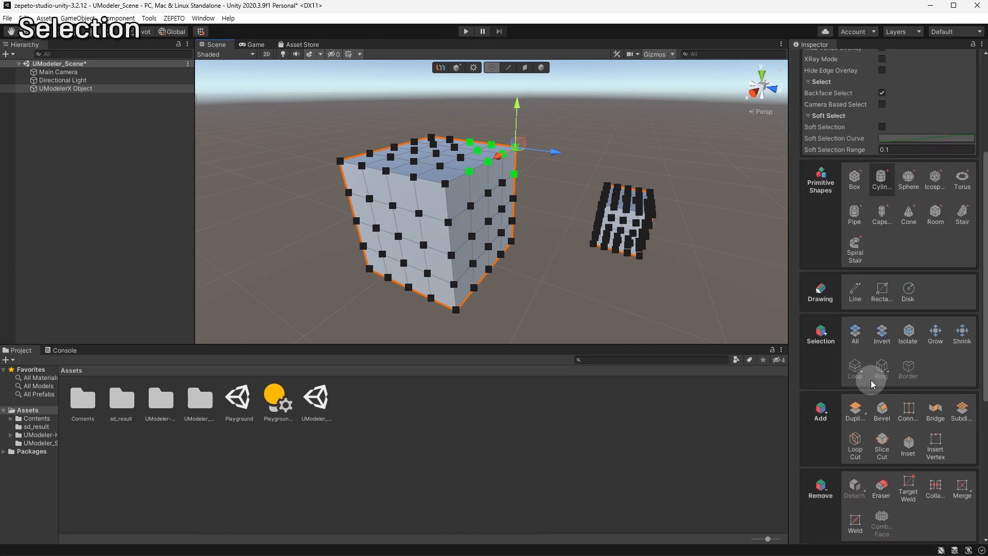
click(855, 332)
drag(542, 223, 488, 141)
click(882, 332)
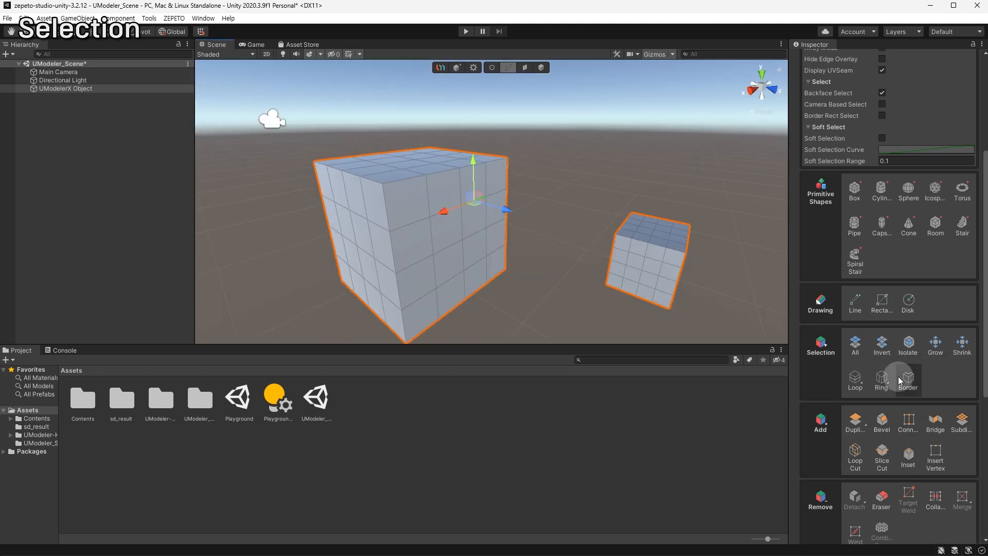
Extend the edge selection on the cube with Loop and Ring, and select the top hole's outline with Border.
click(860, 385)
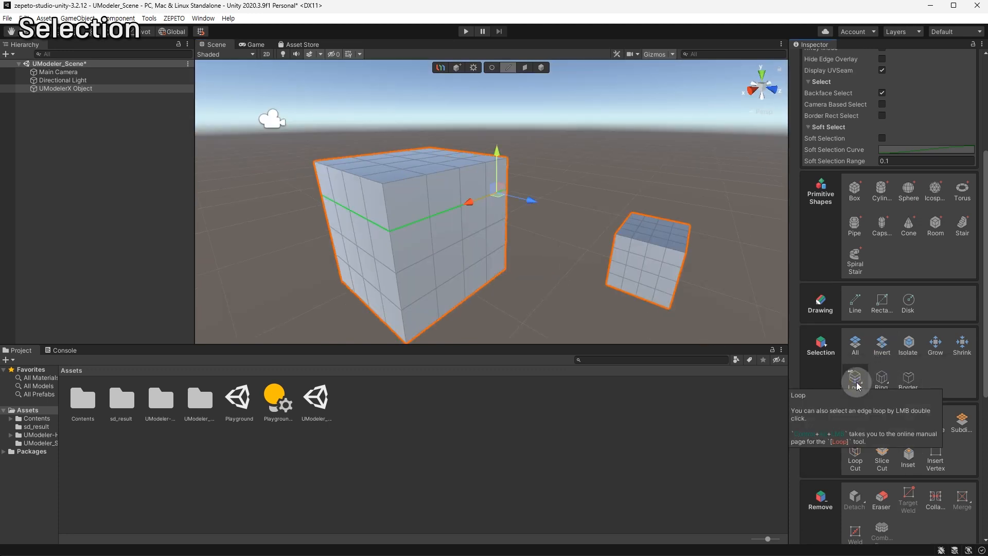
click(884, 379)
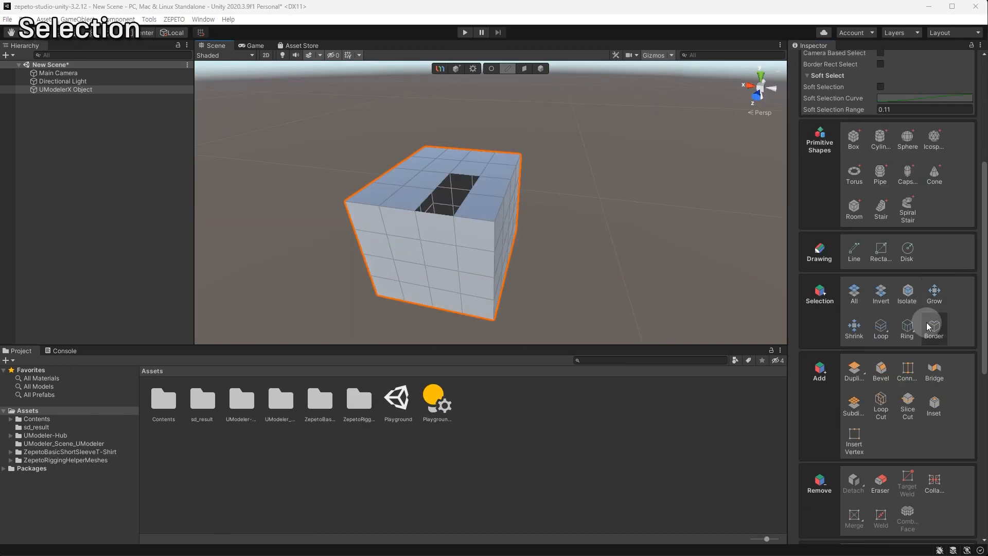
click(935, 328)
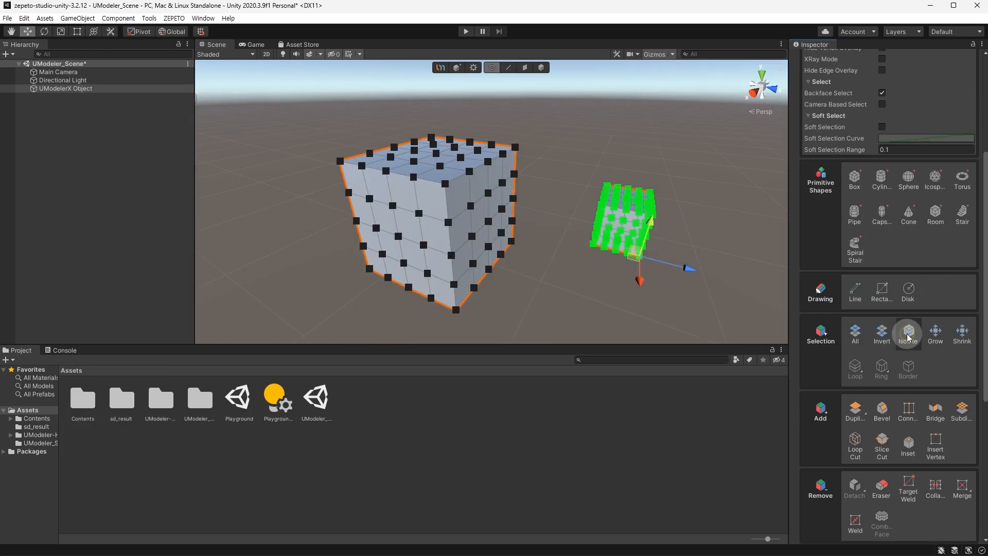
Grow the vertex selection on the large cube's side face and shrink it again.
click(934, 339)
click(962, 335)
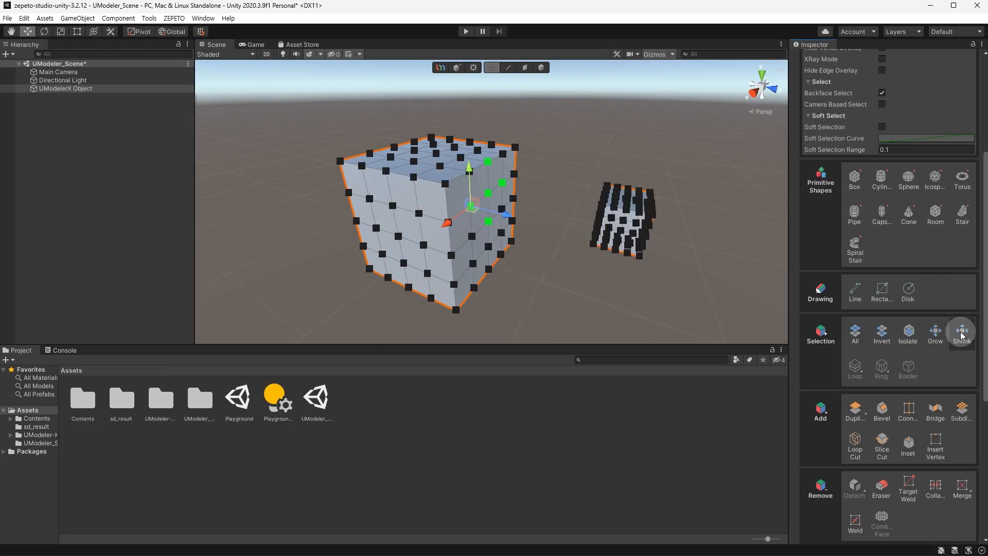
click(962, 334)
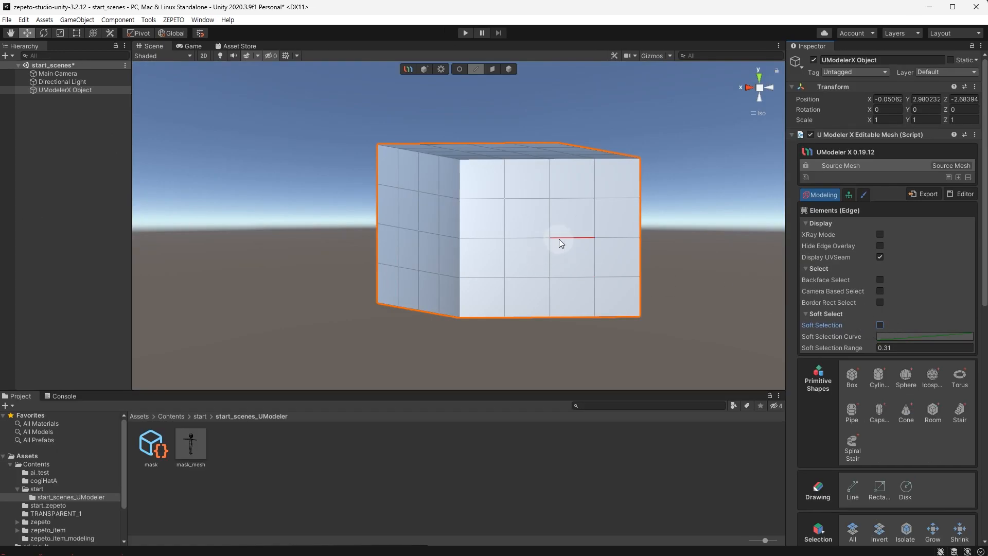
Select the horizontal edge loop around the middle of the cube.
click(561, 239)
click(562, 241)
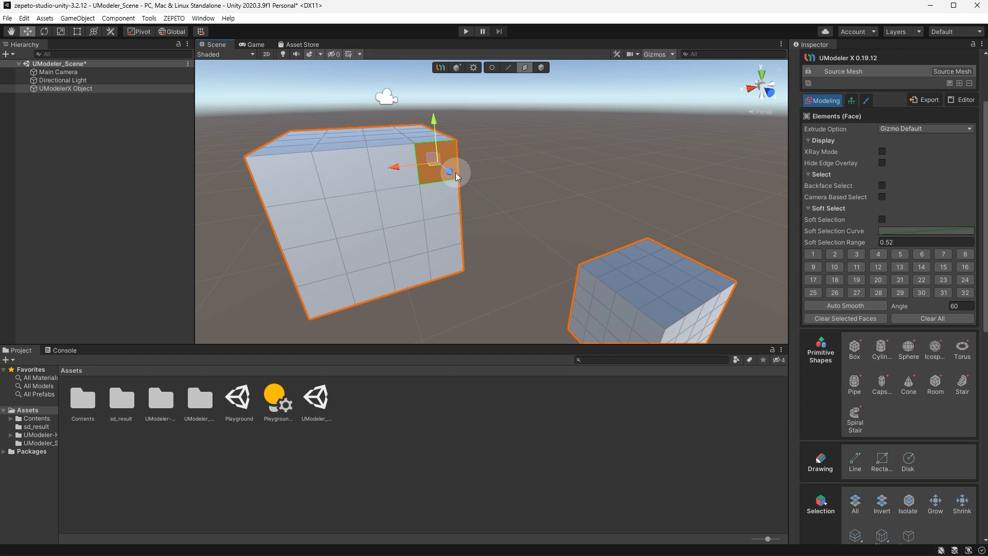
Extrude the large cube's upper corner face outward into a protruding block.
shift+drag(455, 172, 470, 193)
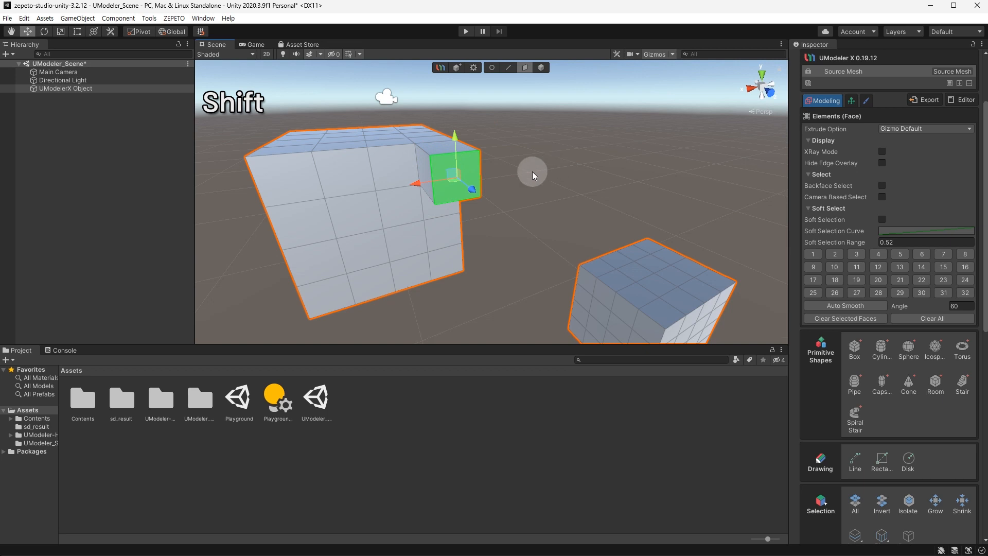
alt+drag(531, 173, 541, 179)
Extrude the top edge of the protruding corner block upward and delete the extruded edge.
click(511, 68)
click(468, 158)
shift+drag(462, 119, 469, 71)
alt+drag(542, 190, 531, 92)
key(Delete)
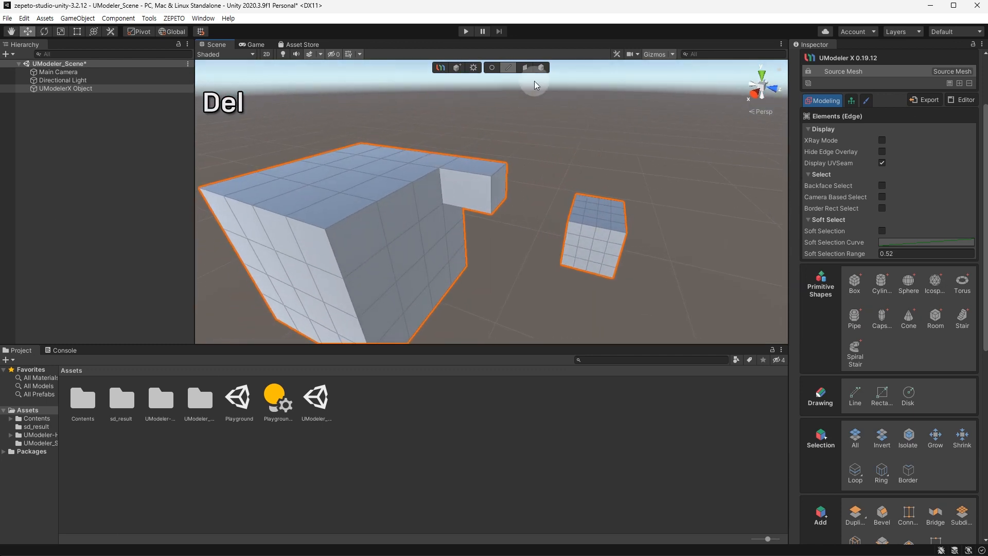
Move the two selected faces in the middle of the large cube's side outward along the Z axis in face mode.
click(525, 67)
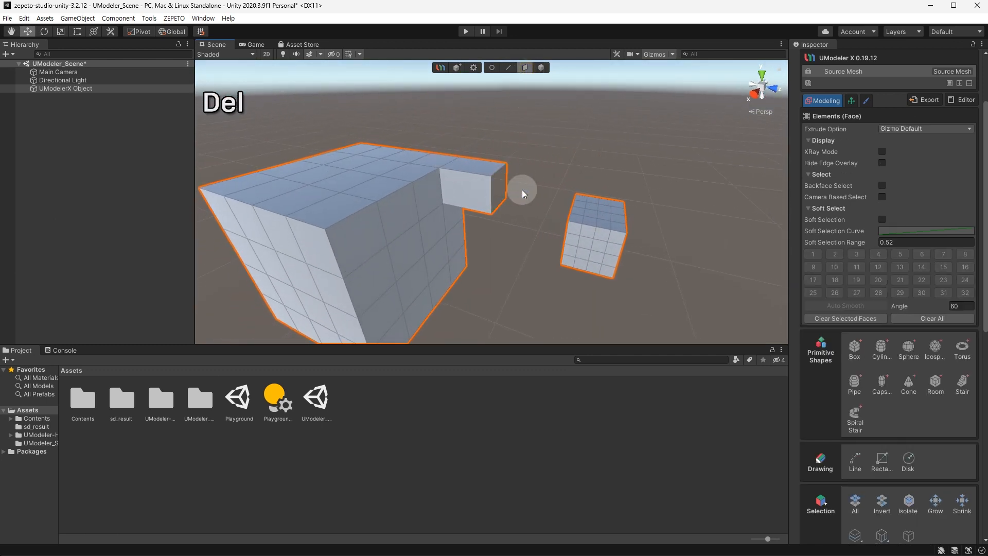
right_click(539, 186)
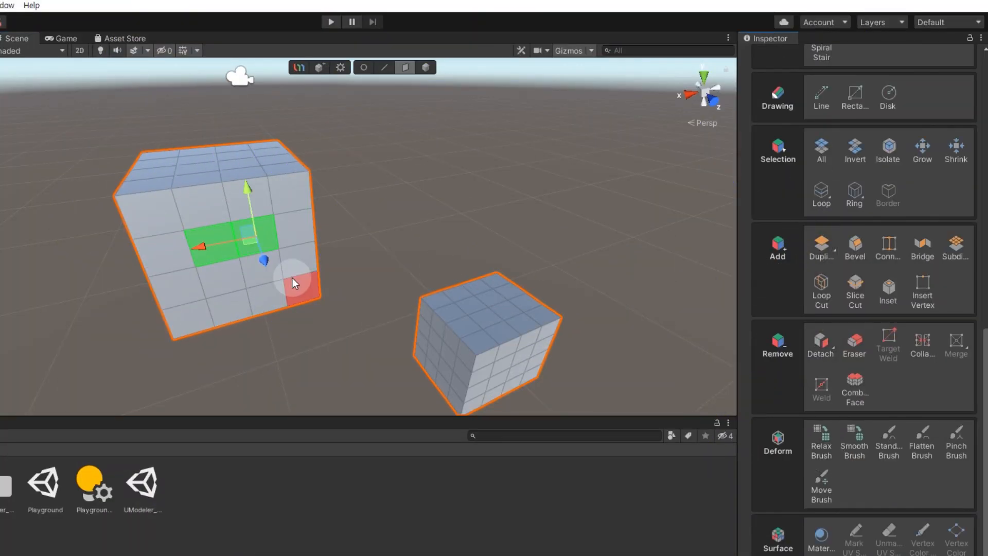
drag(264, 262, 304, 294)
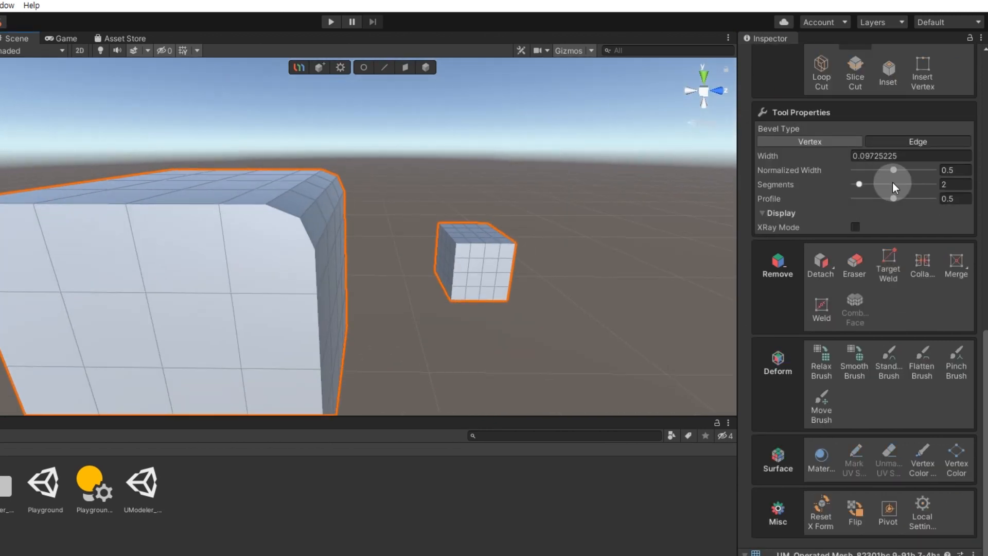
Adjust the bevel's normalized width and raise its segments to round the large cube's edge.
drag(894, 170, 904, 199)
click(886, 184)
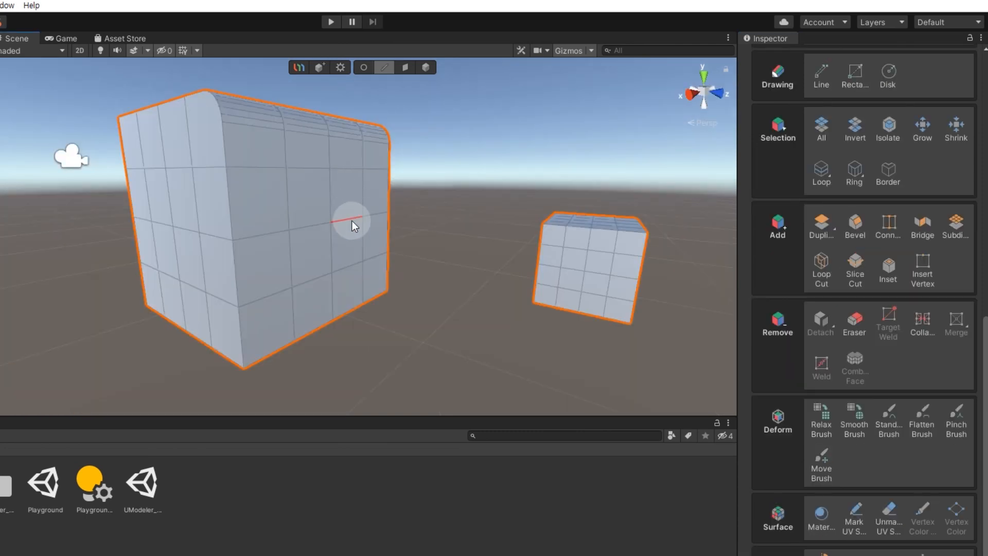
Select two parallel horizontal edges on the large cube's side face and join them with Connect.
click(352, 221)
click(351, 265)
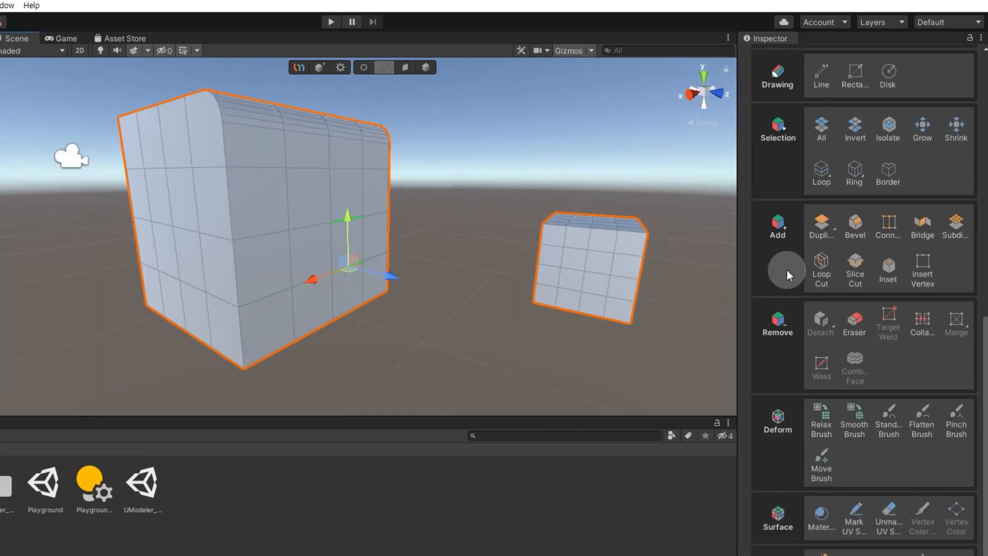
click(891, 234)
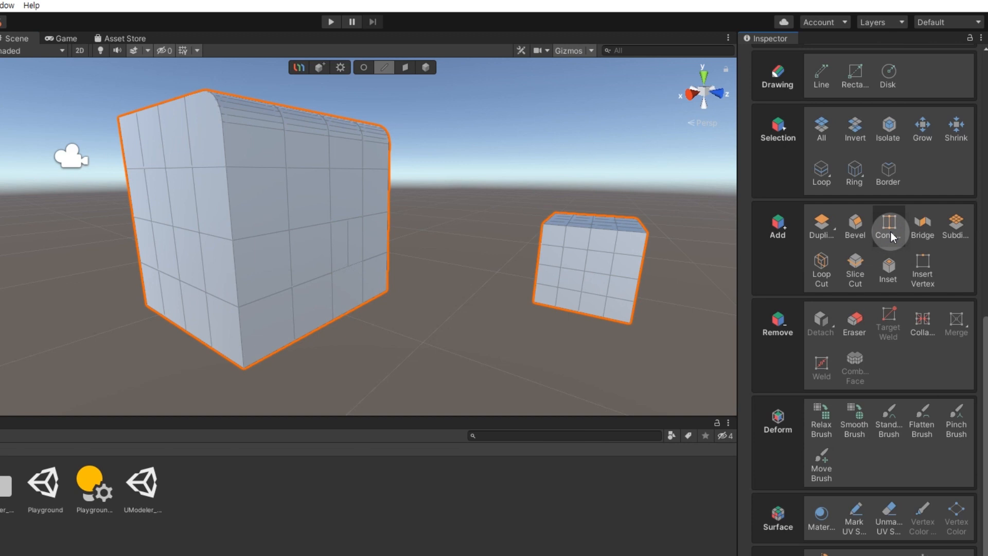
Select the opposite border edges of the opening on top of the large cube and close it with Bridge.
alt+drag(520, 209, 243, 218)
click(217, 242)
click(224, 252)
shift+click(283, 263)
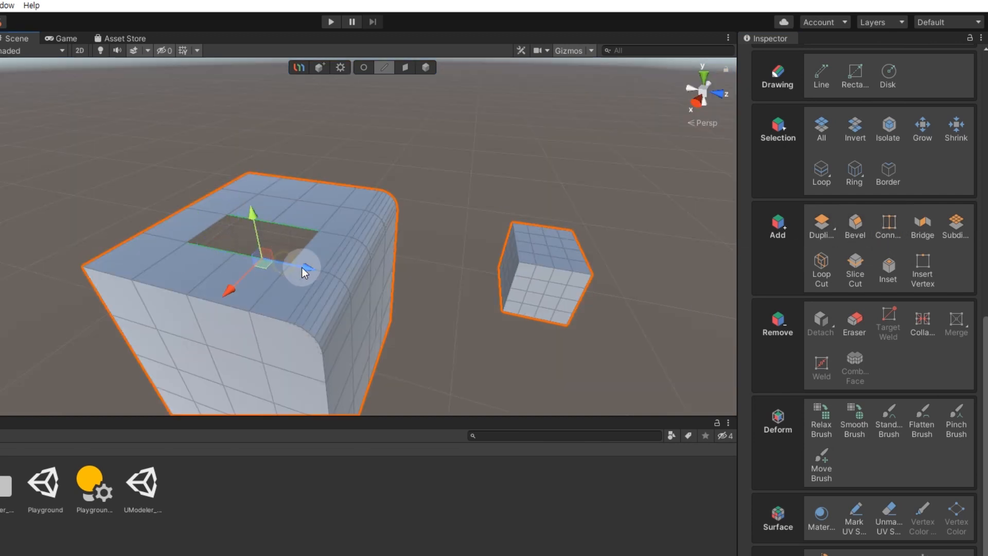
click(923, 236)
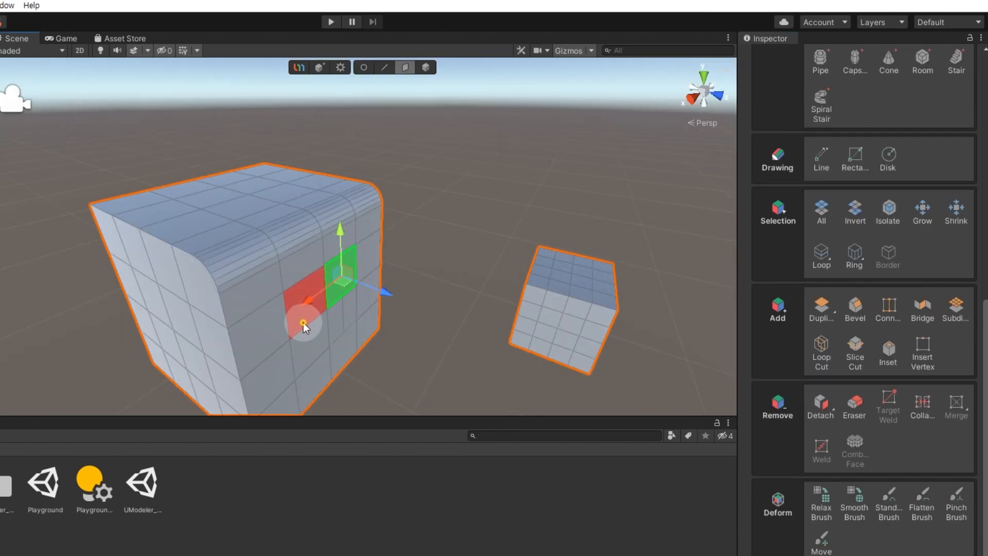
Add the neighbouring face to the selection on the large cube's side and subdivide both faces.
shift+click(304, 323)
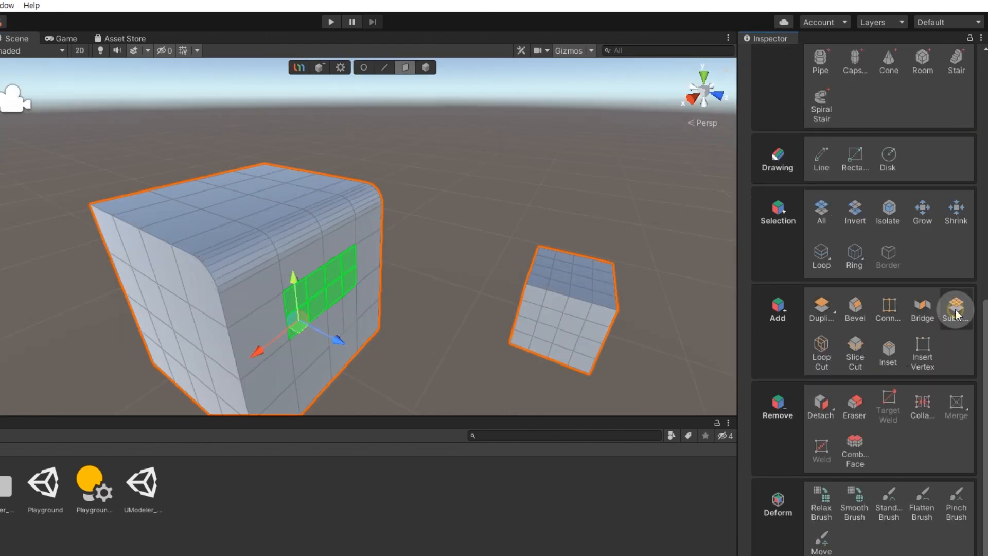
click(951, 308)
click(531, 191)
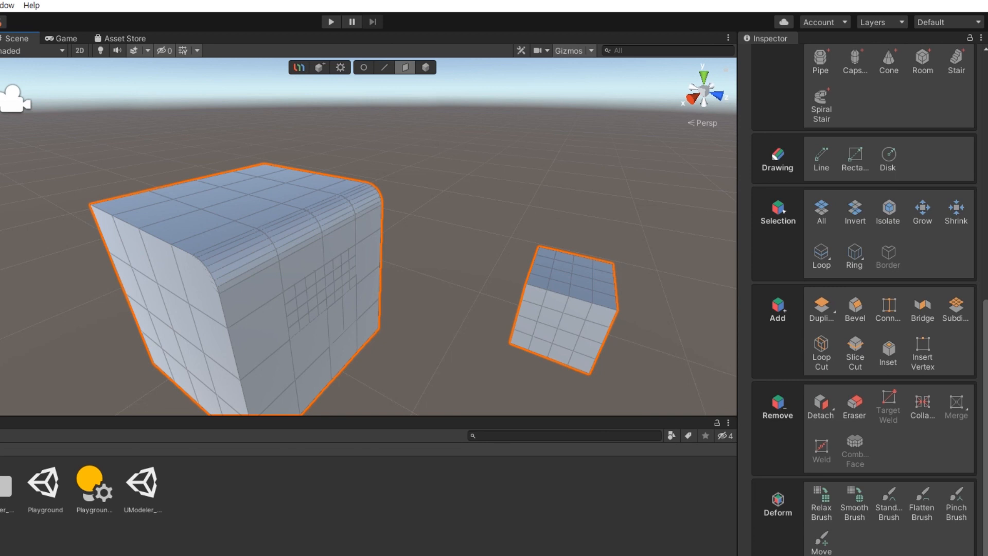
drag(309, 222, 342, 220)
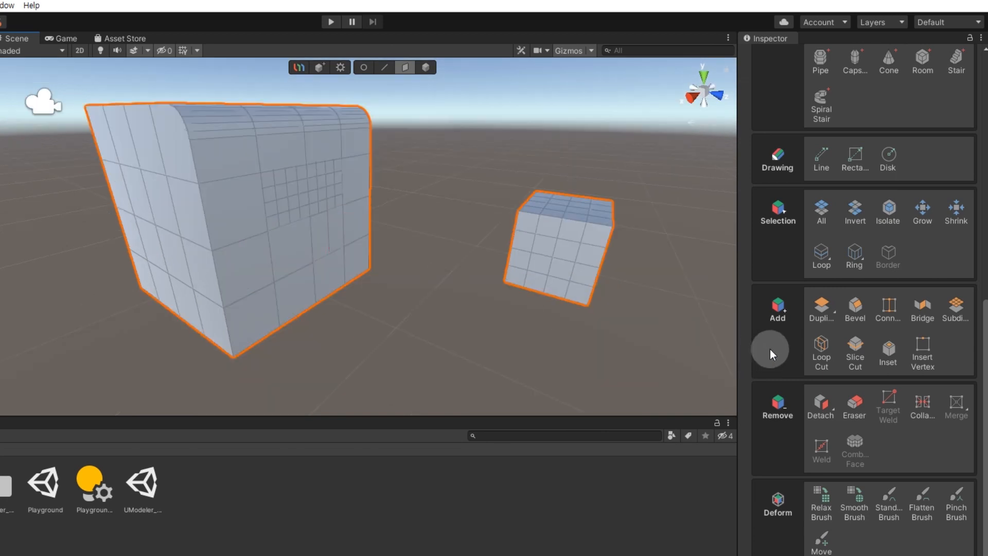
Add a loop cut to the large cube and position a Slice Cut plane across it.
click(819, 353)
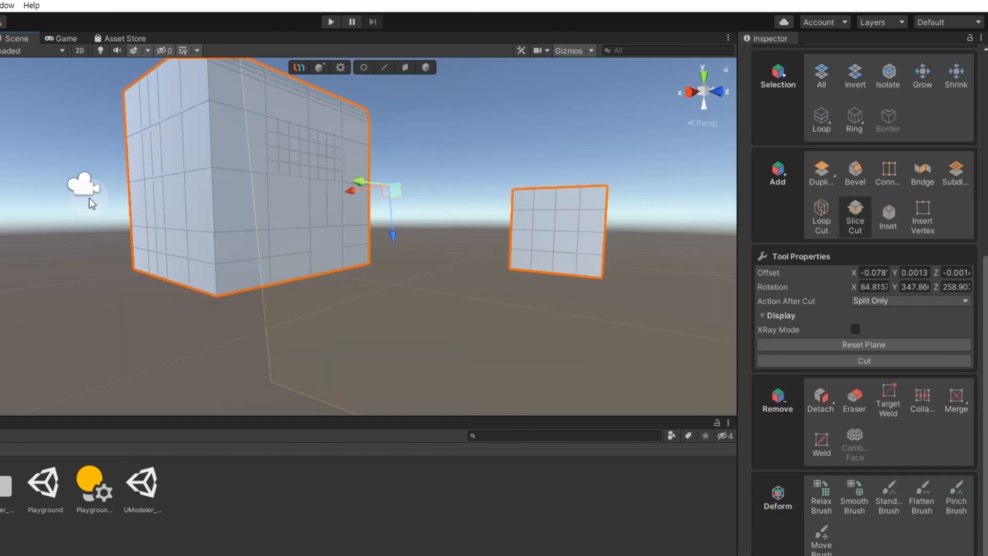
drag(92, 201, 253, 205)
drag(403, 200, 415, 205)
right_drag(393, 282, 322, 318)
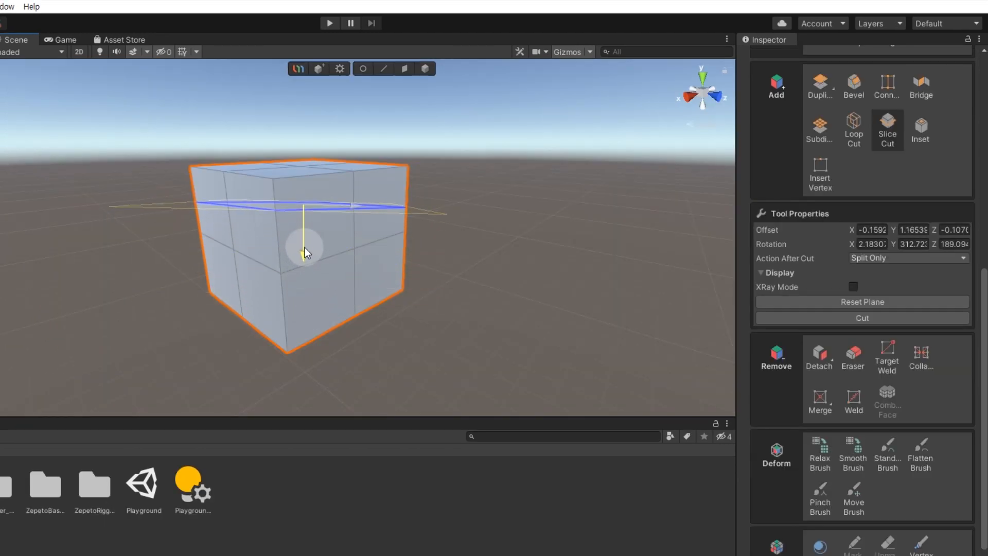
Move and rotate the Slice Cut plane near the cube's top and cut the cube with Split Only.
drag(305, 252, 320, 291)
key(e)
drag(298, 226, 307, 251)
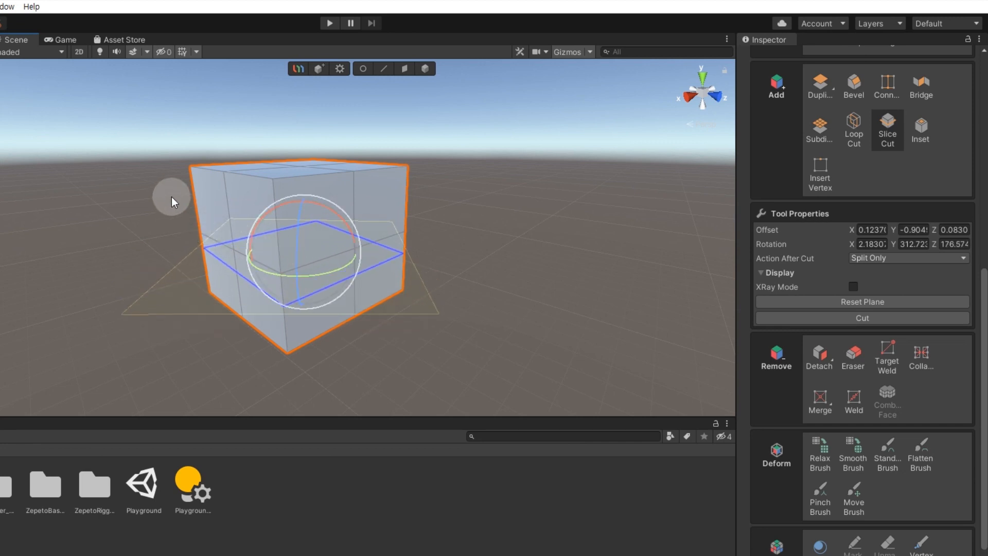
drag(453, 209, 456, 211)
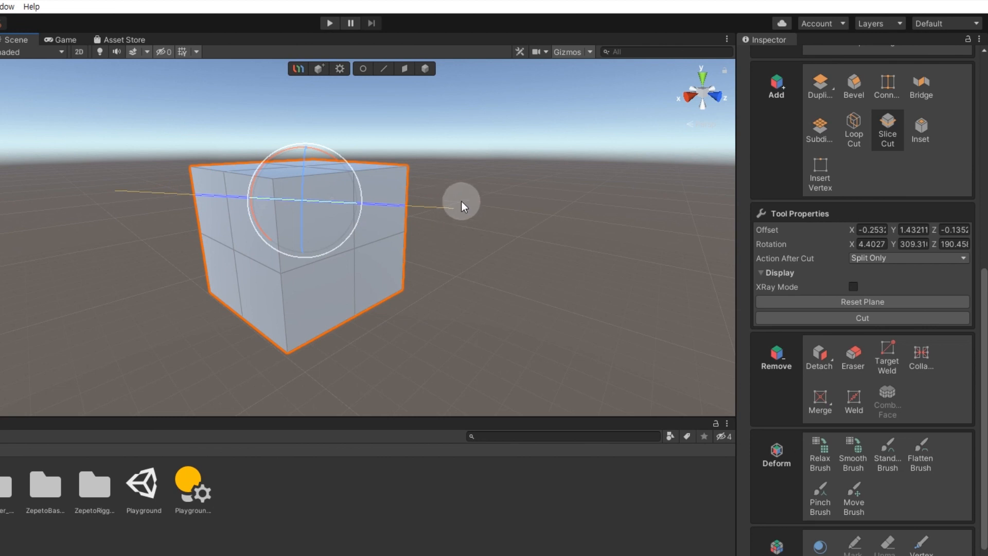
click(859, 318)
Select the faces of the cube's sliced top section in face mode and move them upward.
click(405, 68)
drag(165, 123, 435, 182)
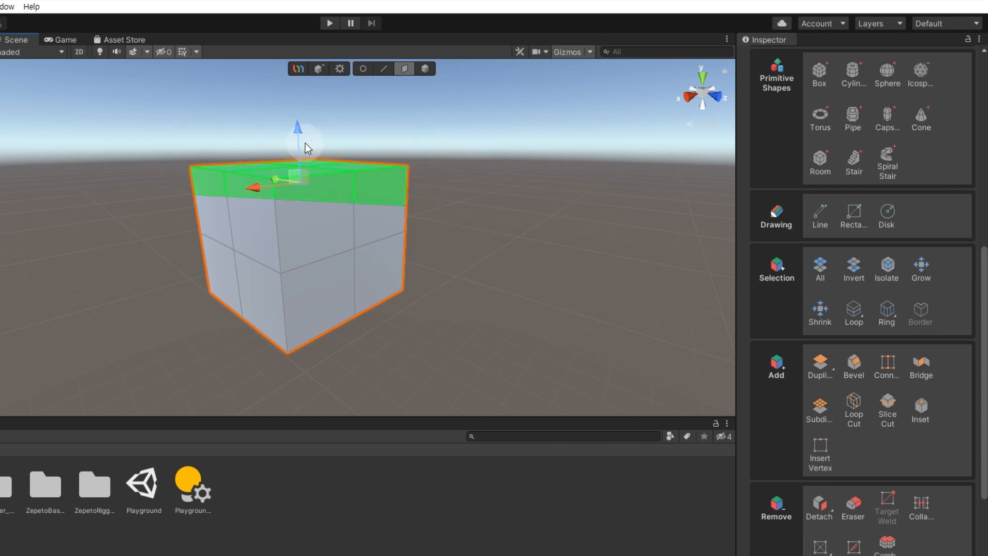
drag(297, 136, 293, 54)
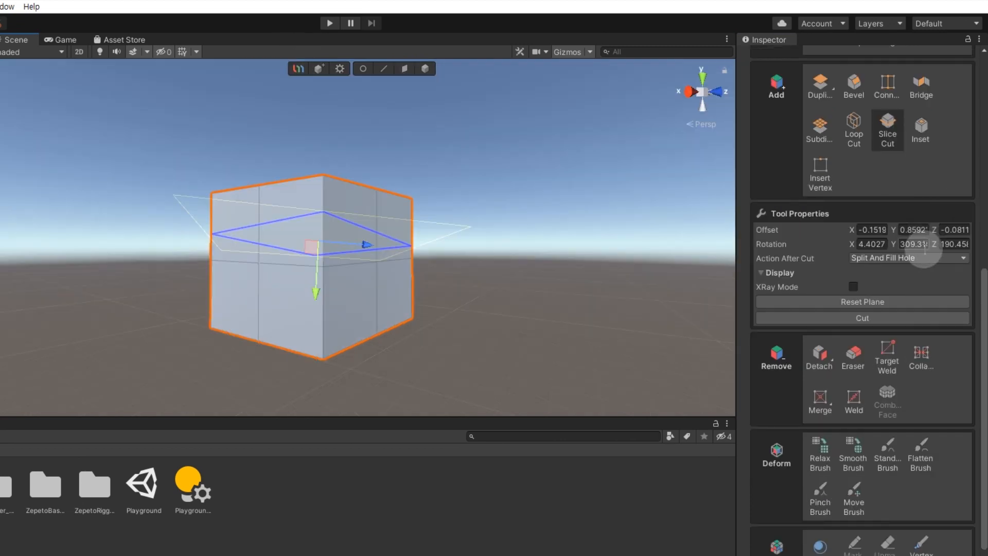
Try the slice cut with Action After Cut set to Remove Above, and undo it.
click(909, 257)
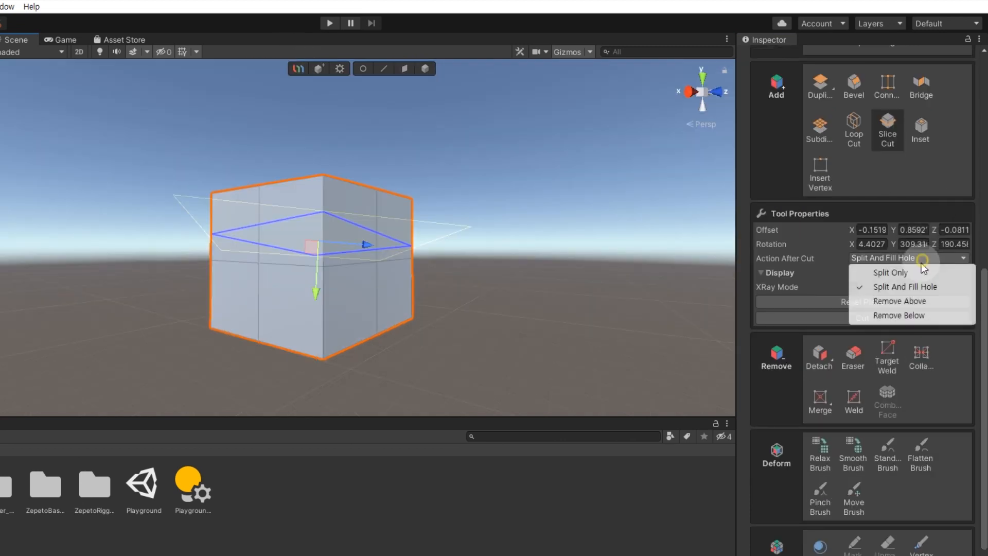
click(914, 303)
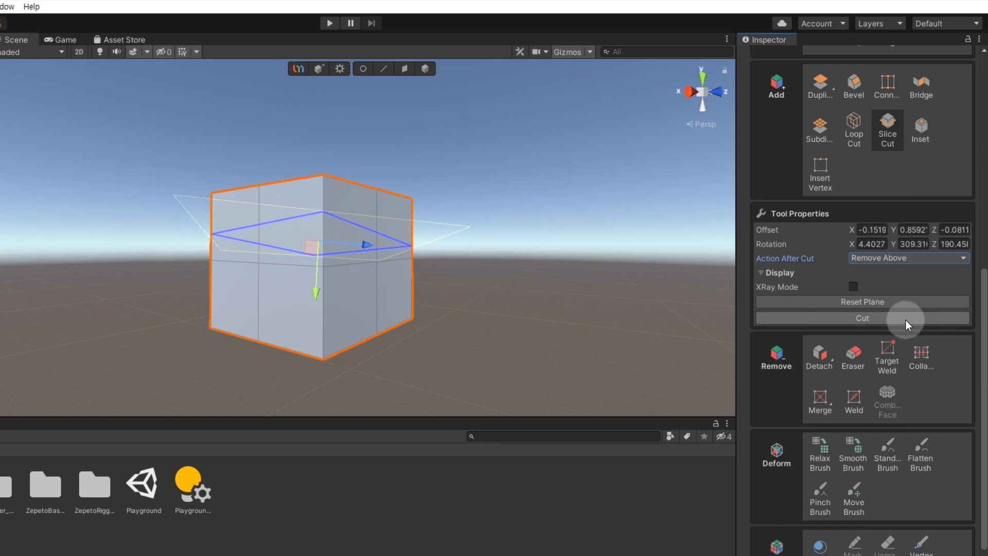
click(908, 318)
key(ctrl+z)
Set Action After Cut to Remove Below and cut the cube along the slice plane.
click(941, 258)
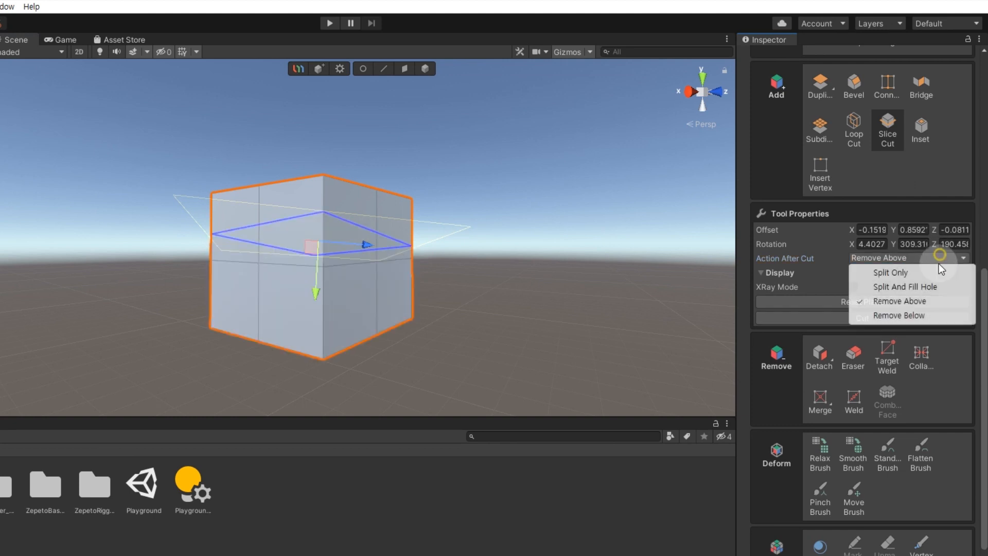
click(924, 315)
click(925, 318)
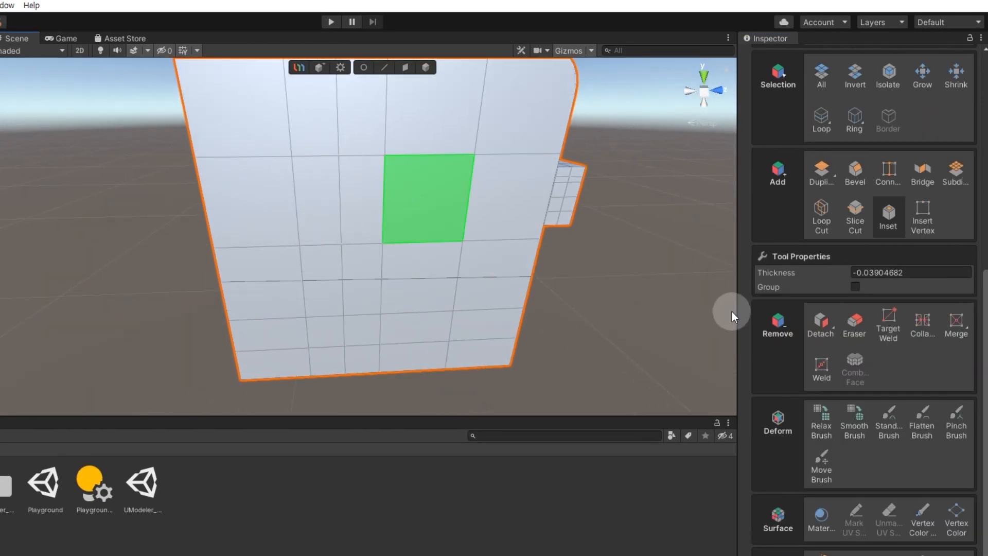
Inset the selected face on the large cube's side and insert a vertex on the edge below it.
mouse_move(451, 203)
mouse_down()
mouse_move(432, 202)
mouse_move(453, 197)
mouse_up()
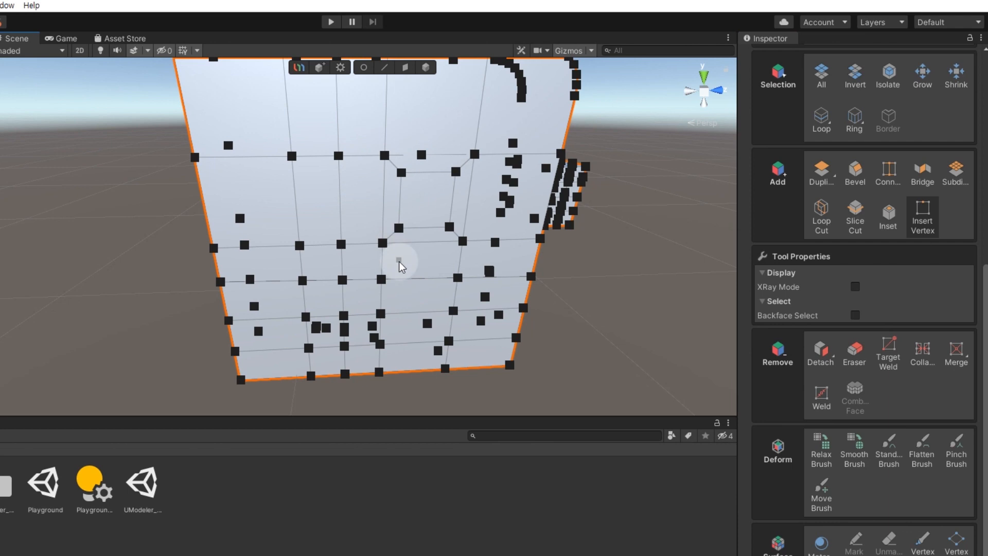
click(433, 243)
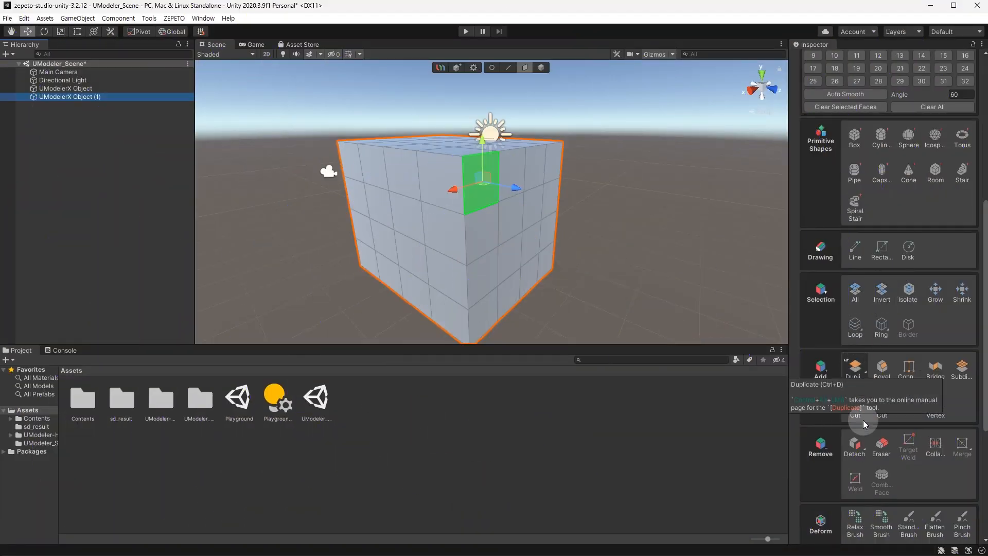
Try detaching the selected upper corner face into a separate object, and undo it.
key(alt)
alt+click(855, 446)
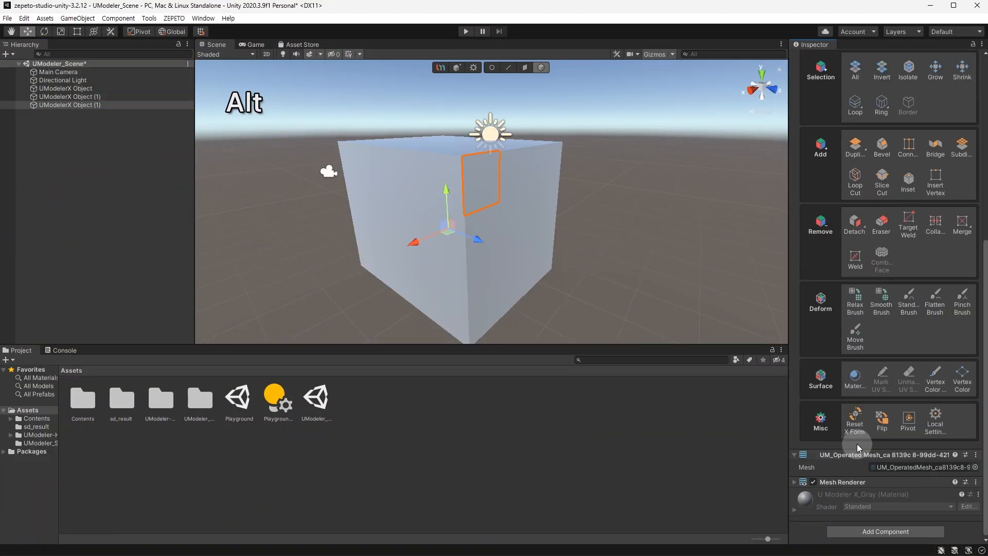
key(ctrl+z)
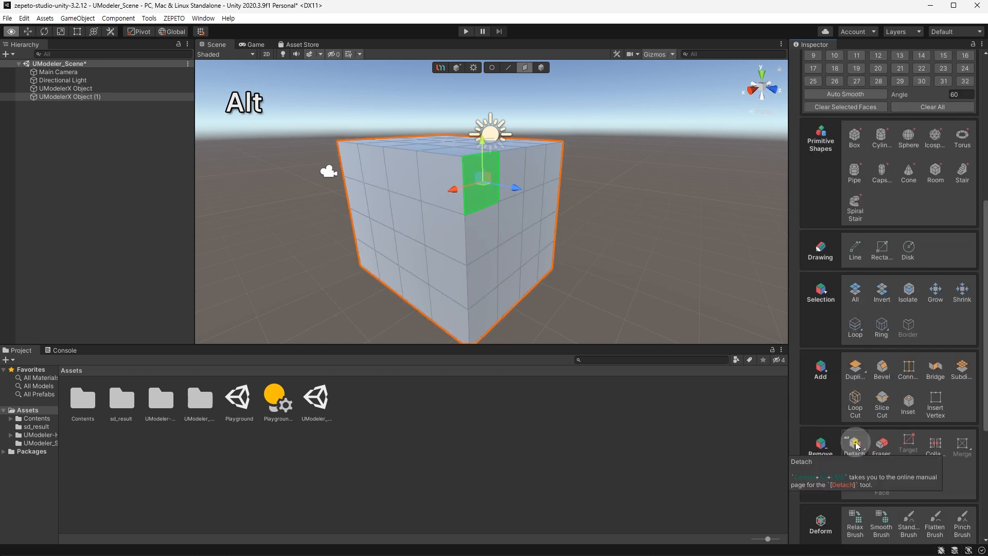
Set the Detach Type to To Elements and detach the selected upper corner face.
click(857, 446)
click(745, 198)
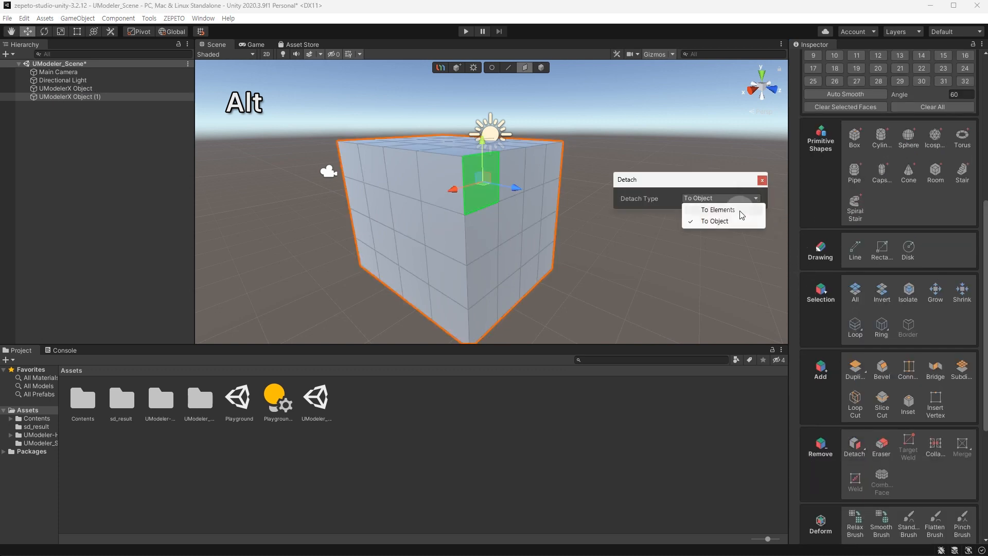
click(740, 210)
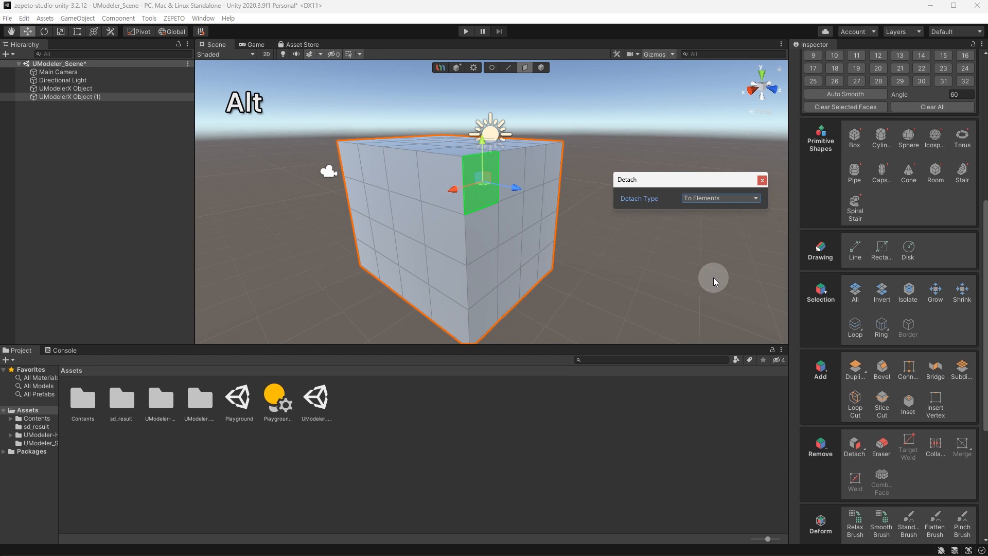
click(857, 460)
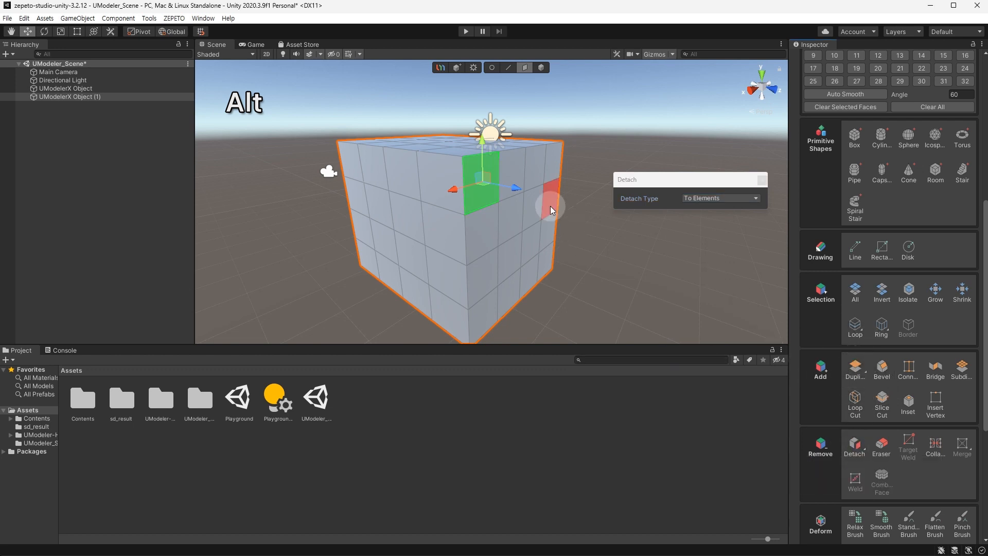
Set the Detach Type to To Object, detach the selected face as its own object and delete that object.
click(720, 198)
click(740, 214)
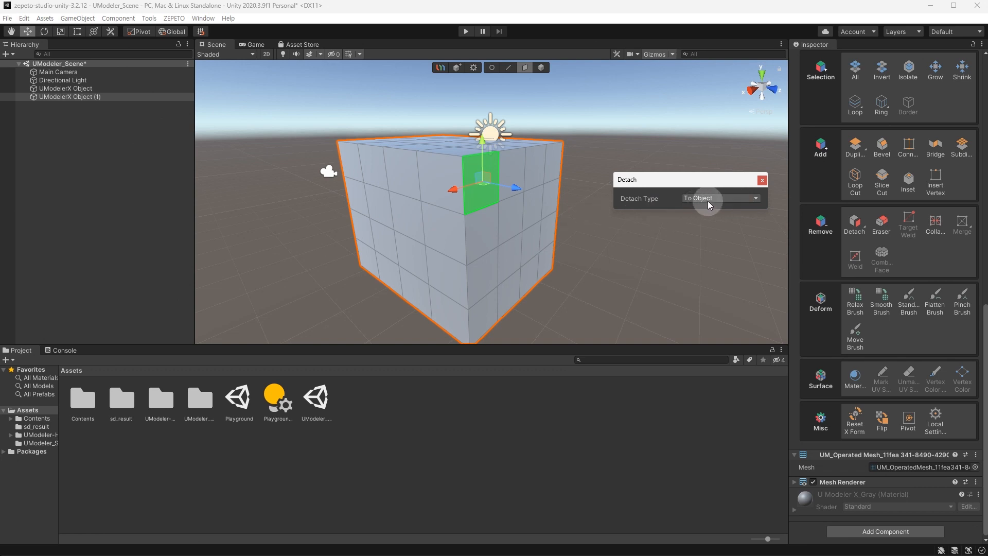
click(852, 221)
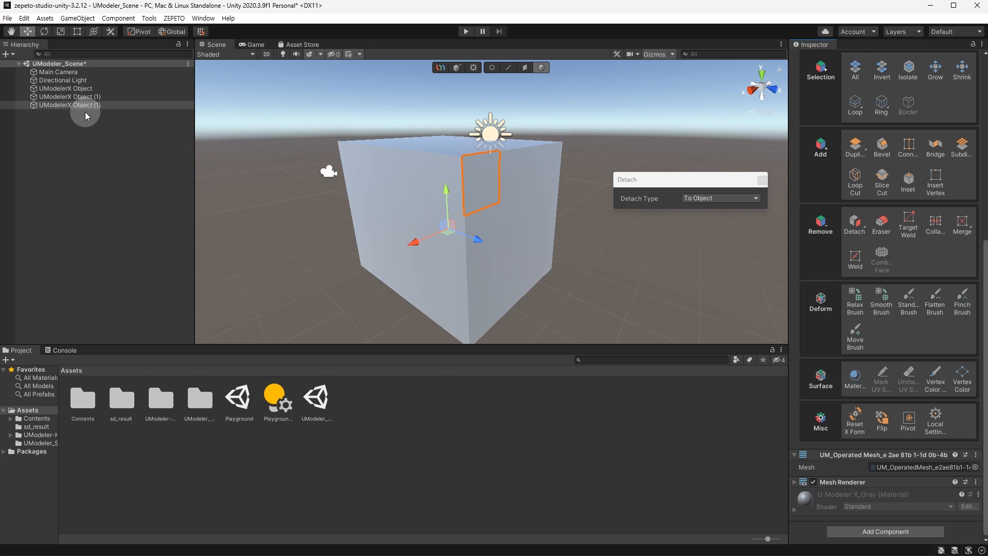
key(Delete)
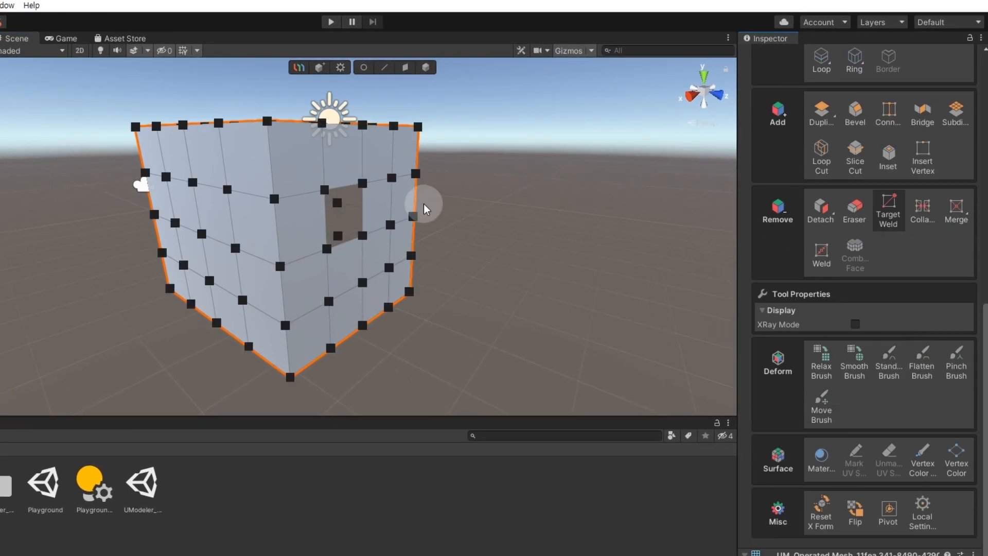
Use Target Weld to join three second-row vertices on the holed side to the vertices directly below them.
drag(391, 177, 390, 226)
drag(363, 184, 363, 236)
drag(324, 189, 326, 249)
Collapse the three selected vertices at the upper end of the cube's vertical corner edge into one.
click(480, 249)
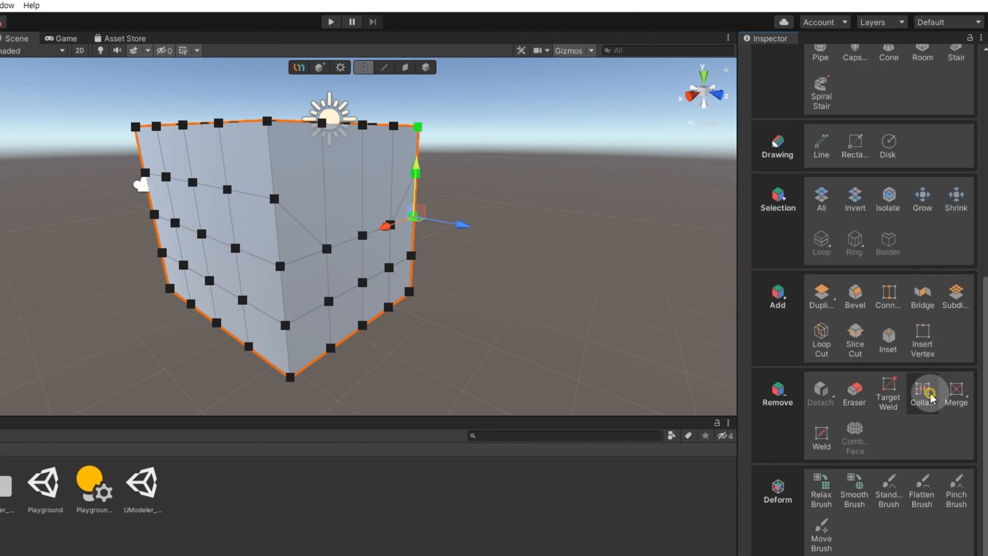
click(929, 397)
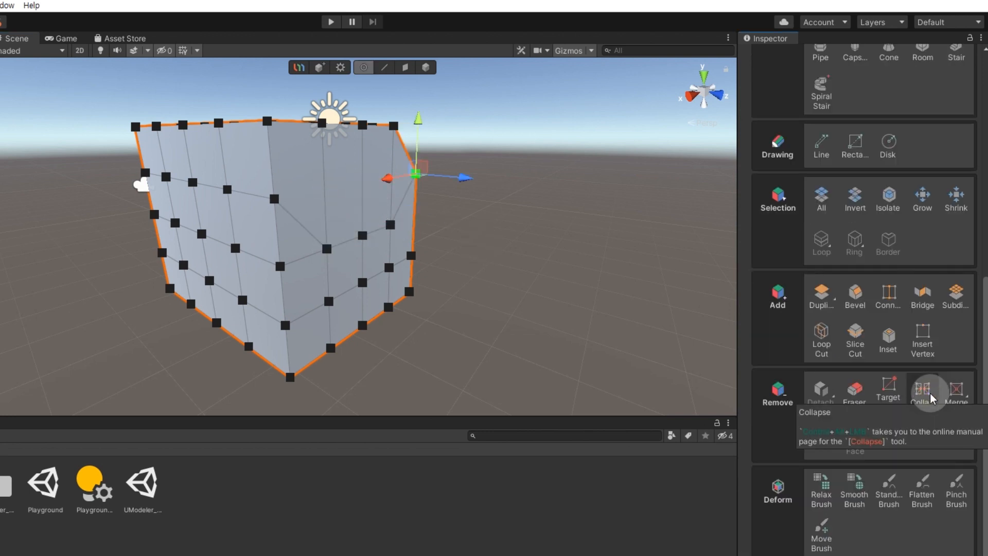
Try merging the selected vertices on the opposite vertical edge with Merge Type Last, and undo the merge.
alt+drag(567, 247, 331, 235)
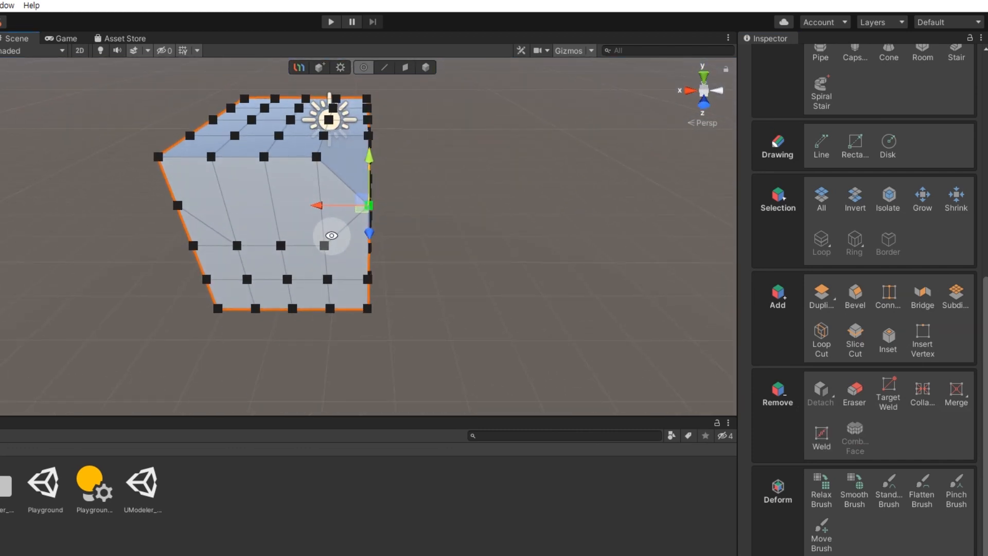
alt+drag(331, 235, 450, 172)
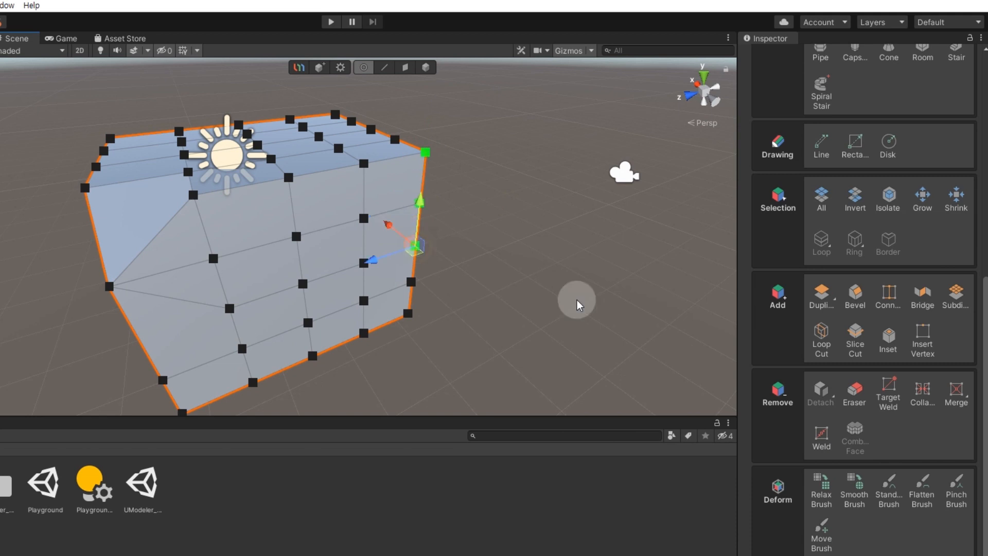
alt+click(956, 402)
click(957, 393)
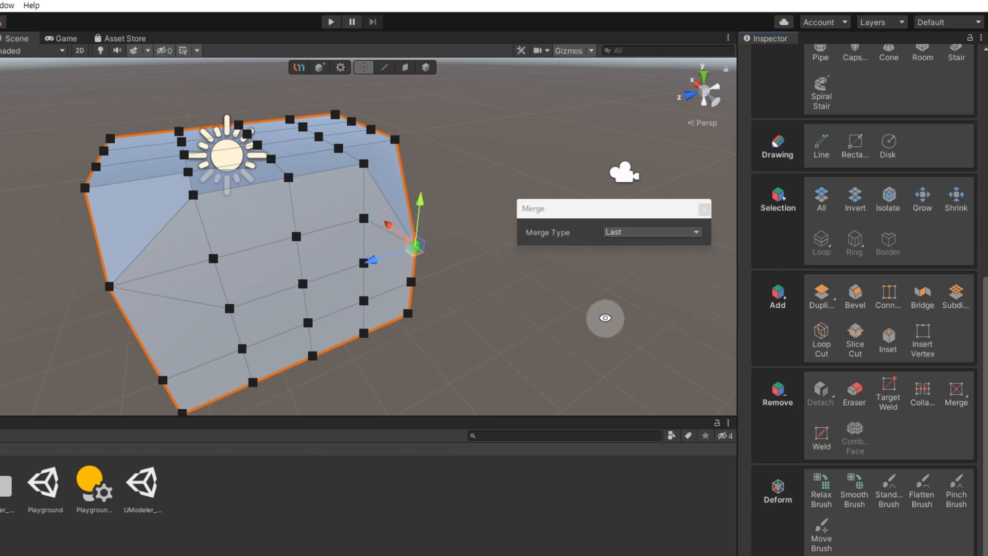
alt+drag(601, 320, 604, 316)
click(705, 209)
key(ctrl+z)
Try merging the selected vertices with Merge Type Center, and undo the merge.
alt+click(957, 397)
click(662, 233)
click(657, 259)
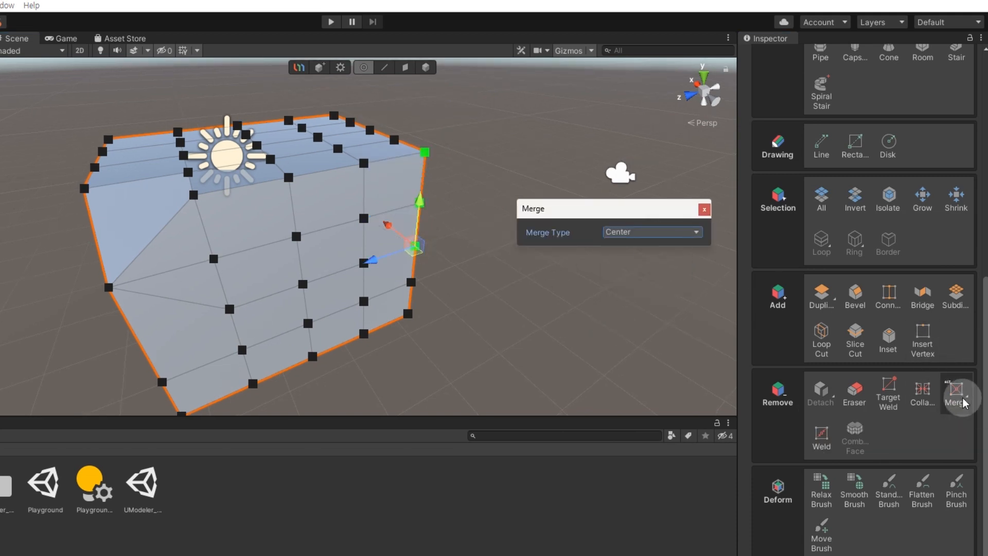
click(958, 399)
alt+drag(555, 319, 554, 319)
key(ctrl+z)
Set the Merge Type to First and merge the selected vertices on the cube's vertical edge.
alt+click(956, 397)
click(662, 232)
click(662, 246)
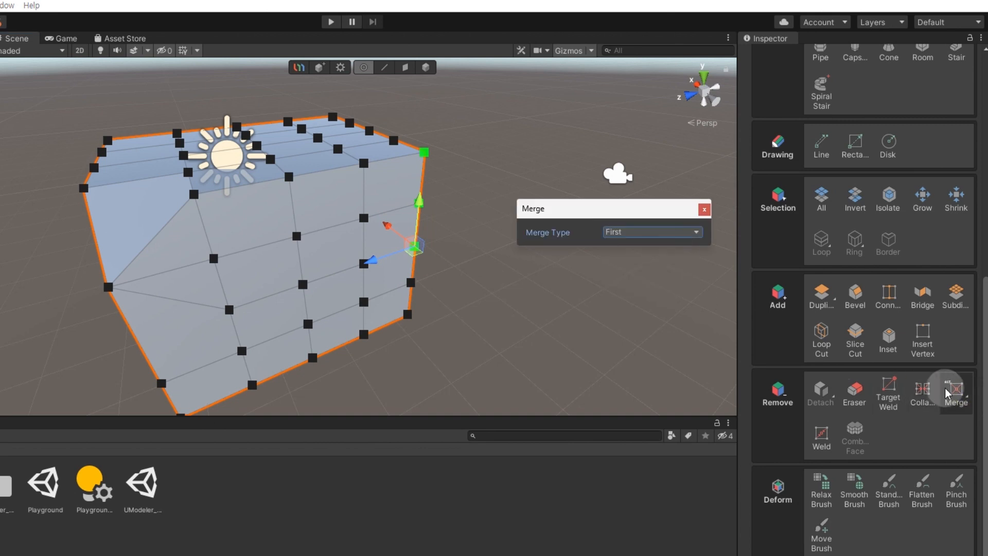
click(955, 395)
alt+drag(552, 315, 553, 314)
key(ctrl+z)
Apply Weld to all of the cube's vertices.
click(821, 443)
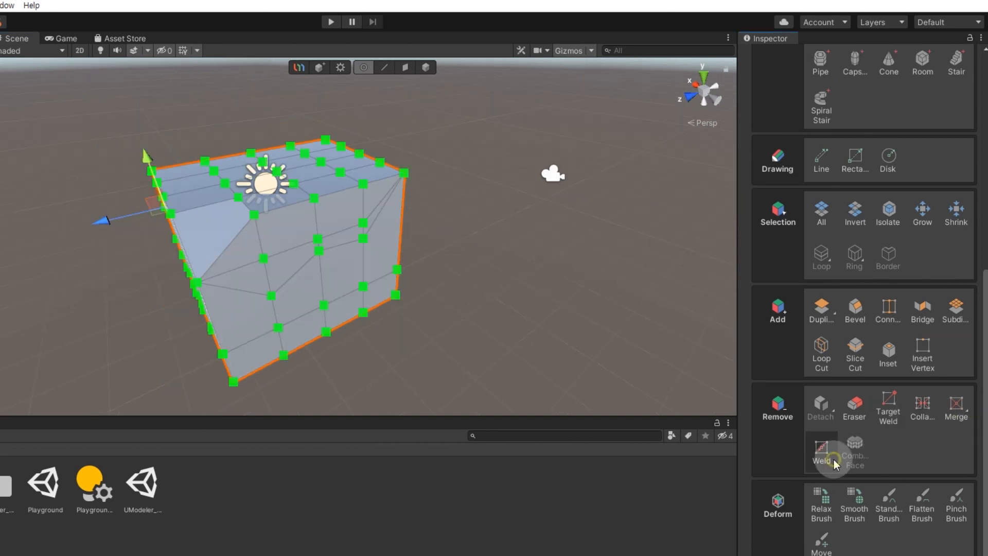
scroll(834, 452, down, 3)
Combine the selected adjacent faces along the edge of the cube's upper side into one face.
mouse_move(788, 327)
mouse_down()
mouse_move(859, 331)
mouse_move(770, 326)
mouse_move(796, 326)
mouse_up()
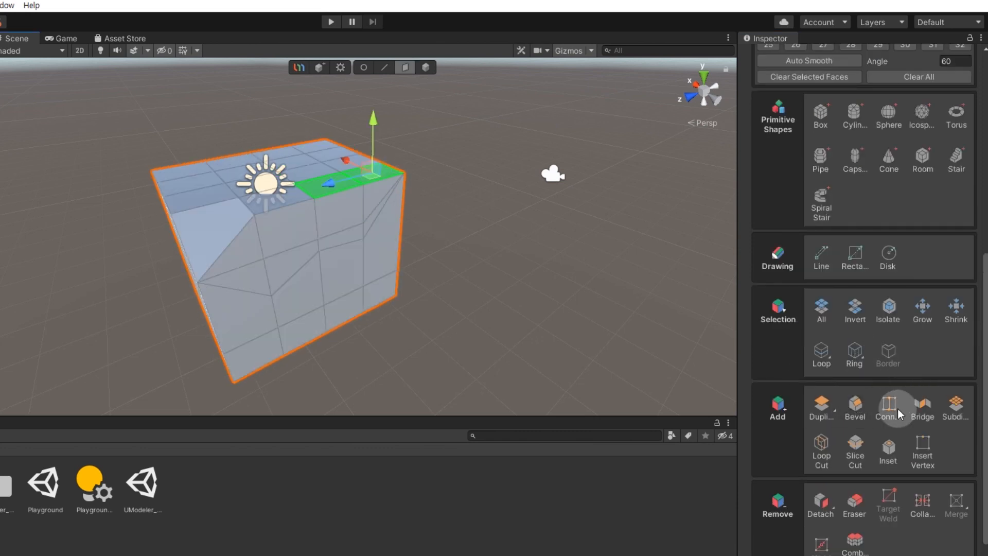
click(859, 549)
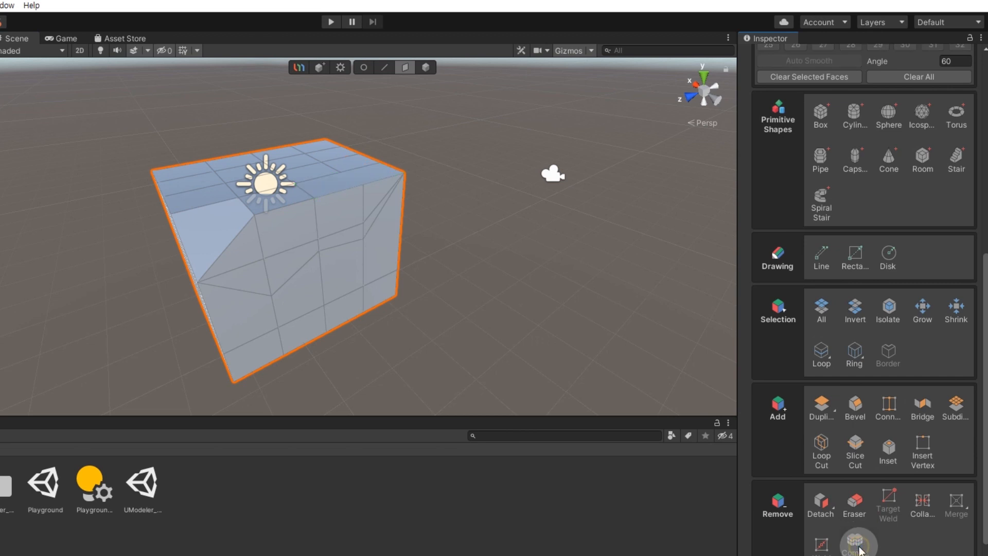
Select the three adjacent faces at the cube's upper corner and combine them into one face.
mouse_move(451, 207)
alt+mouse_down()
mouse_move(481, 294)
mouse_move(450, 225)
alt+mouse_up()
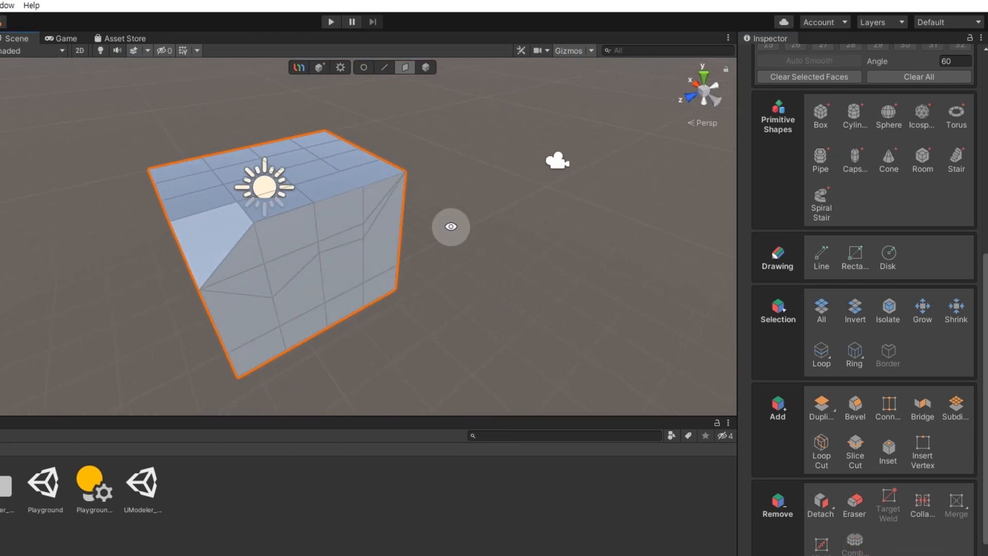
click(356, 200)
shift+click(372, 195)
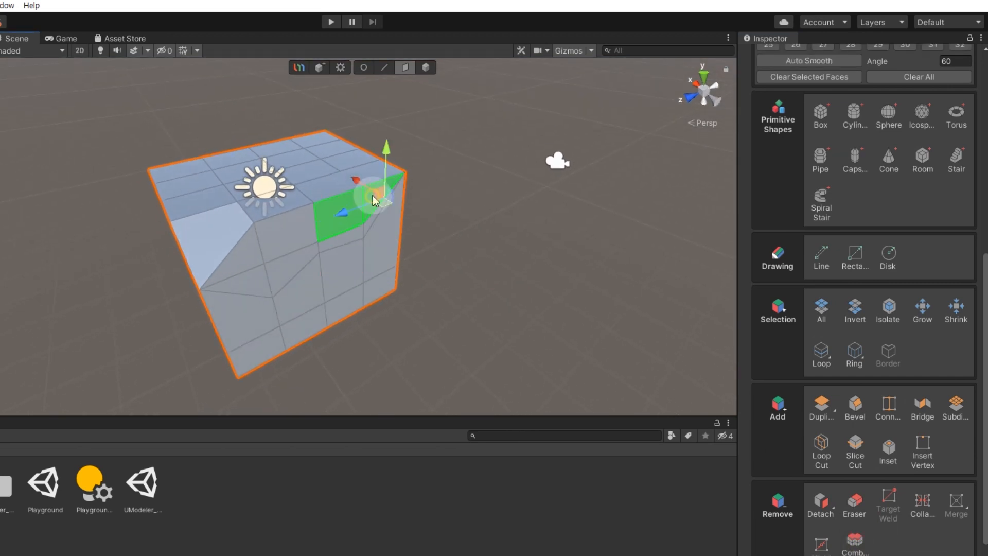
shift+click(342, 176)
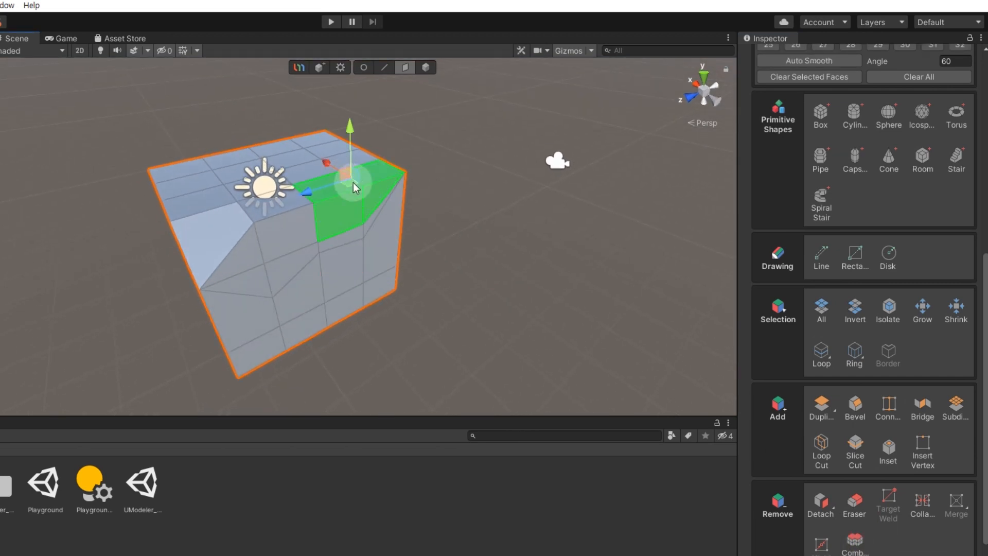
click(869, 548)
alt+drag(278, 242, 237, 210)
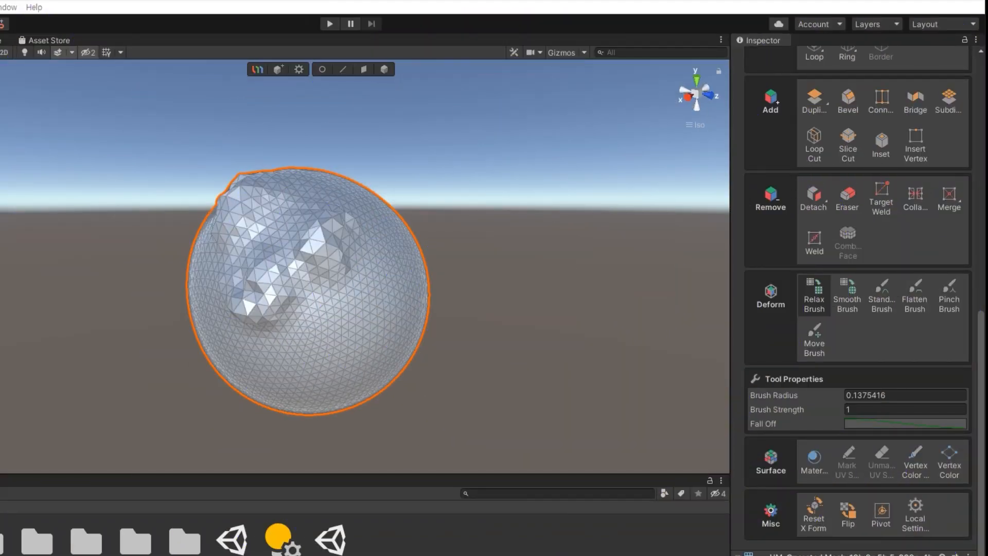
Enlarge and shrink the Relax Brush over the sphere to a radius of about 0.146.
mouse_move(381, 269)
shift+mouse_down()
mouse_move(416, 266)
mouse_move(396, 299)
mouse_move(387, 265)
mouse_move(393, 295)
shift+mouse_up()
key(bracketright)
key(bracketright)
key(bracketright)
key(bracketright)
key(bracketleft)
key(bracketleft)
key(bracketleft)
key(bracketleft)
key(bracketleft)
key(bracketleft)
key(bracketleft)
key(bracketleft)
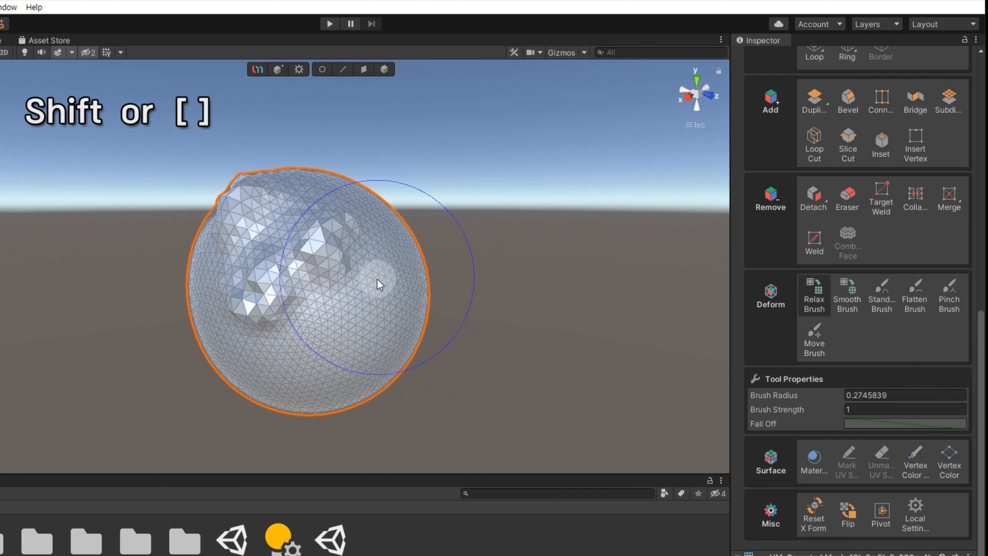
key(bracketleft)
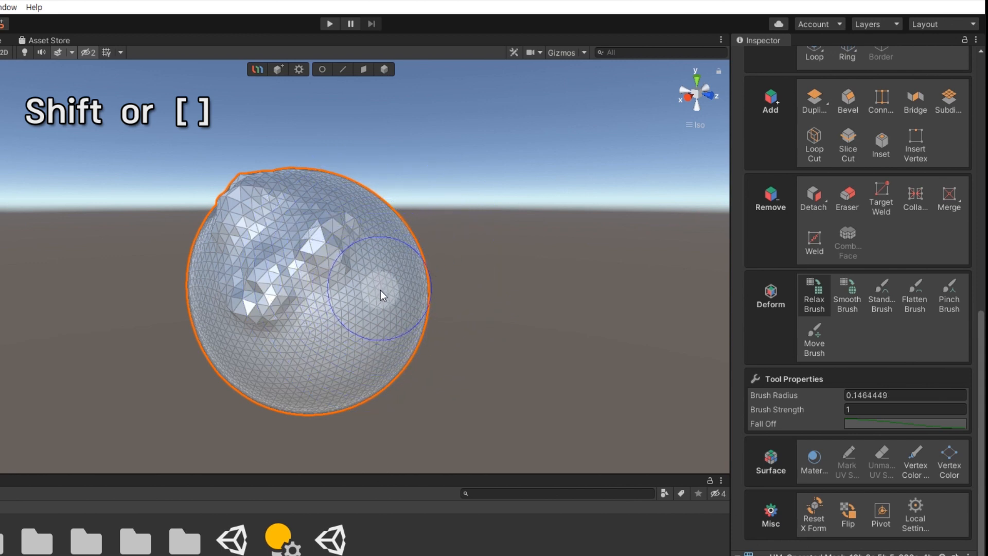
Even out the sphere's rough bumps with the Relax Brush and Smooth Brush at a Brush Radius of 0.28.
drag(785, 394, 792, 397)
mouse_move(570, 255)
mouse_down()
mouse_move(407, 276)
mouse_move(323, 230)
mouse_move(270, 231)
mouse_move(299, 268)
mouse_up()
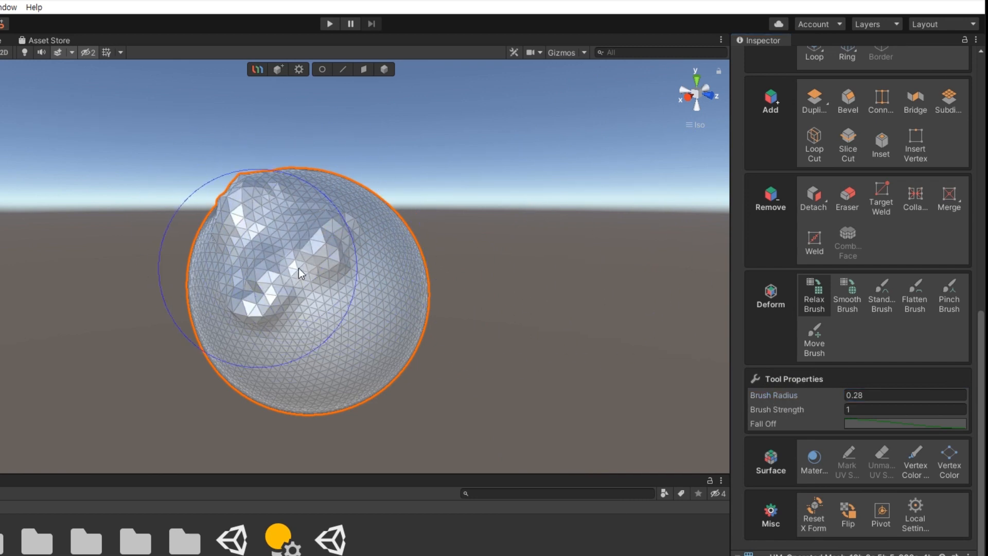
click(848, 293)
mouse_move(290, 193)
mouse_down()
mouse_move(238, 219)
mouse_move(231, 246)
mouse_move(260, 283)
mouse_up()
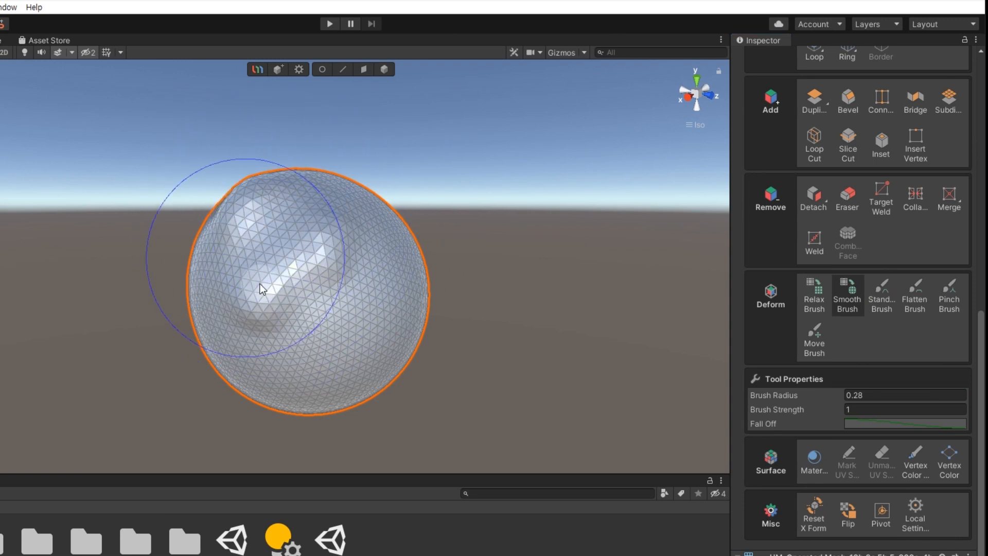
Sculpt raised and dented areas into the sphere with the Standard Brush.
click(891, 307)
mouse_move(304, 231)
mouse_down()
mouse_move(280, 246)
mouse_move(263, 326)
mouse_move(372, 292)
mouse_move(370, 237)
mouse_move(342, 261)
mouse_move(331, 248)
mouse_move(335, 273)
mouse_move(378, 240)
mouse_up()
key(ctrl)
ctrl+scroll(342, 262, down, 3)
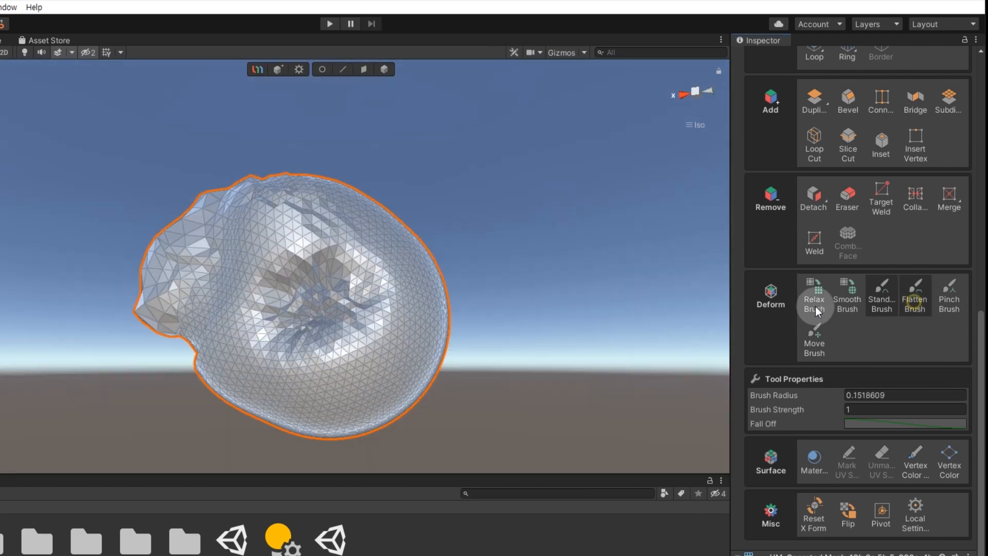
Deform the sculpted mesh's bulges with strokes of the Flatten Brush, Pinch Brush and Move Brush.
mouse_move(296, 208)
mouse_down()
mouse_move(285, 221)
mouse_move(318, 184)
mouse_up()
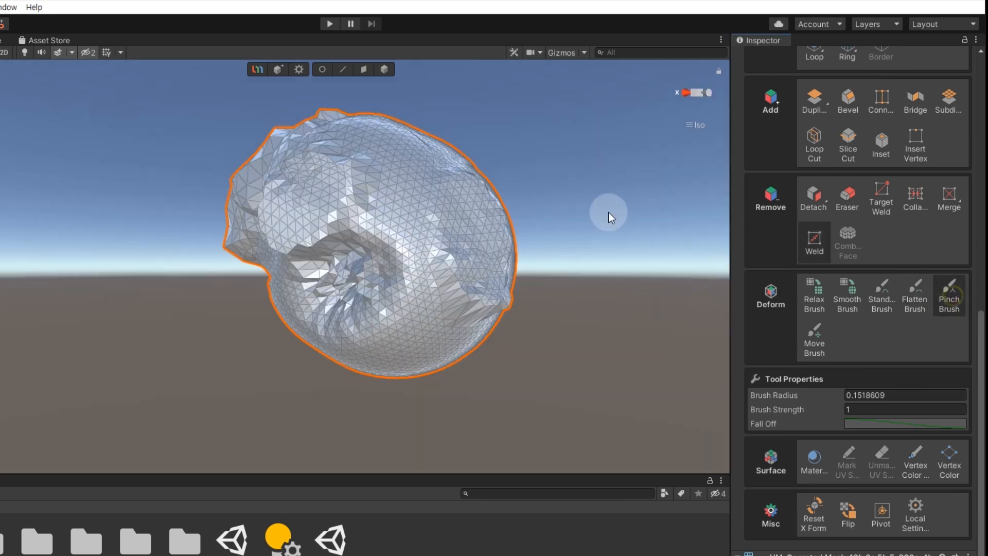
mouse_move(278, 165)
mouse_down()
mouse_move(270, 211)
mouse_move(279, 175)
mouse_move(272, 210)
mouse_move(281, 184)
mouse_up()
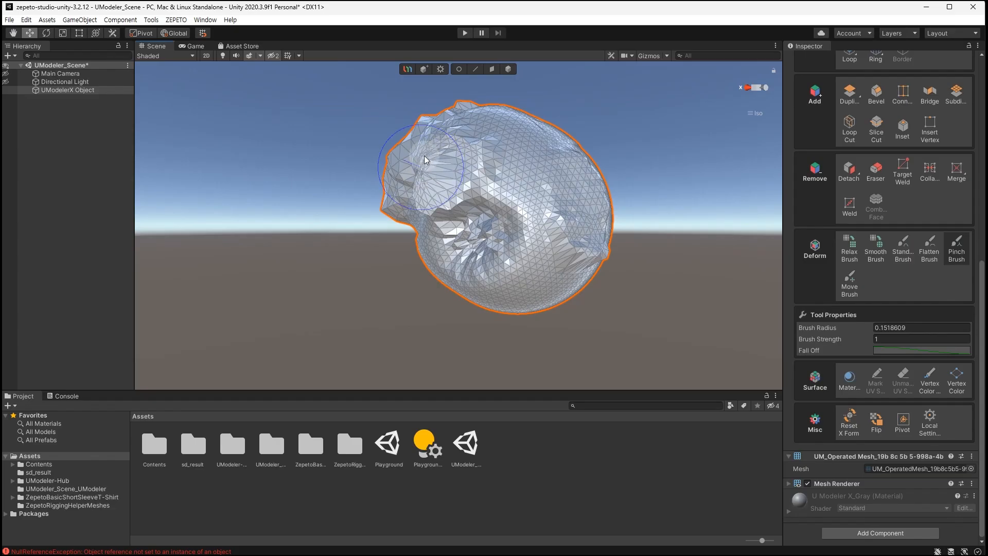
drag(425, 160, 418, 172)
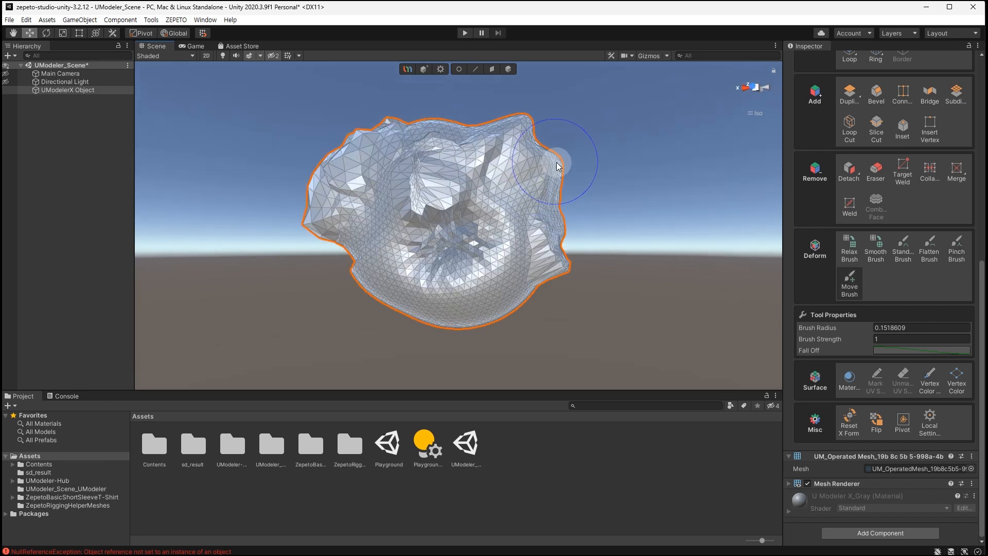
drag(557, 163, 567, 153)
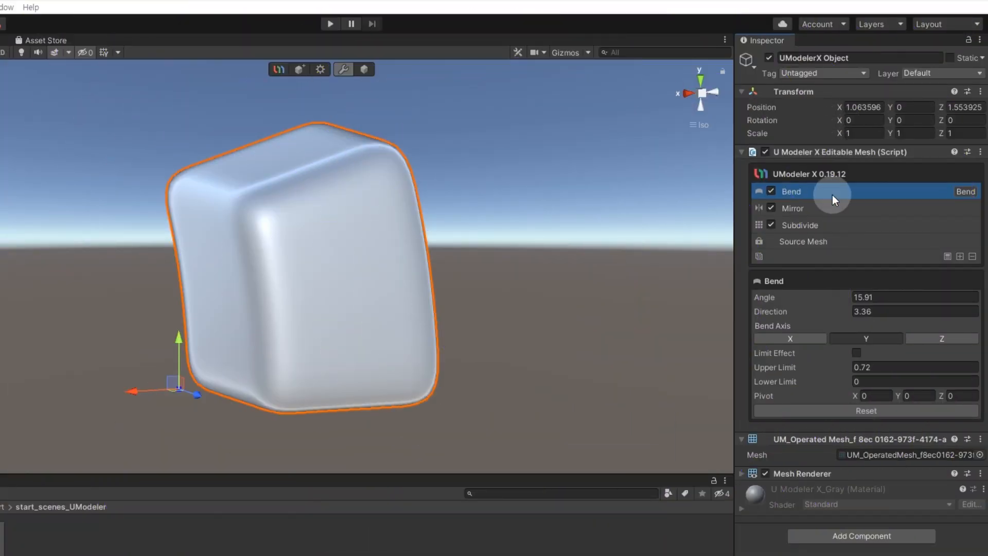
Move the Bend modifier below Mirror in the stack, and switch Bend and Mirror off and on again.
drag(832, 194, 831, 215)
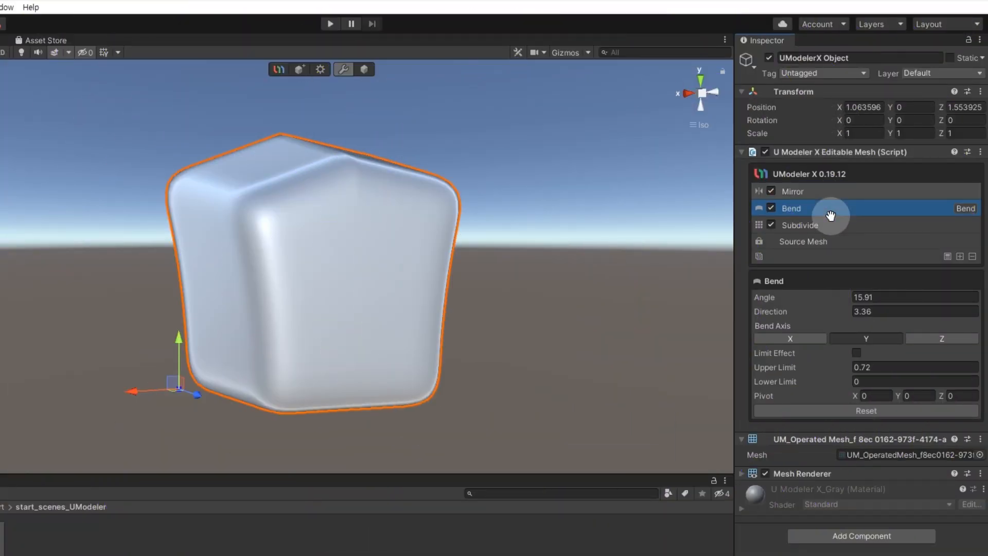
click(772, 209)
click(772, 209)
click(769, 192)
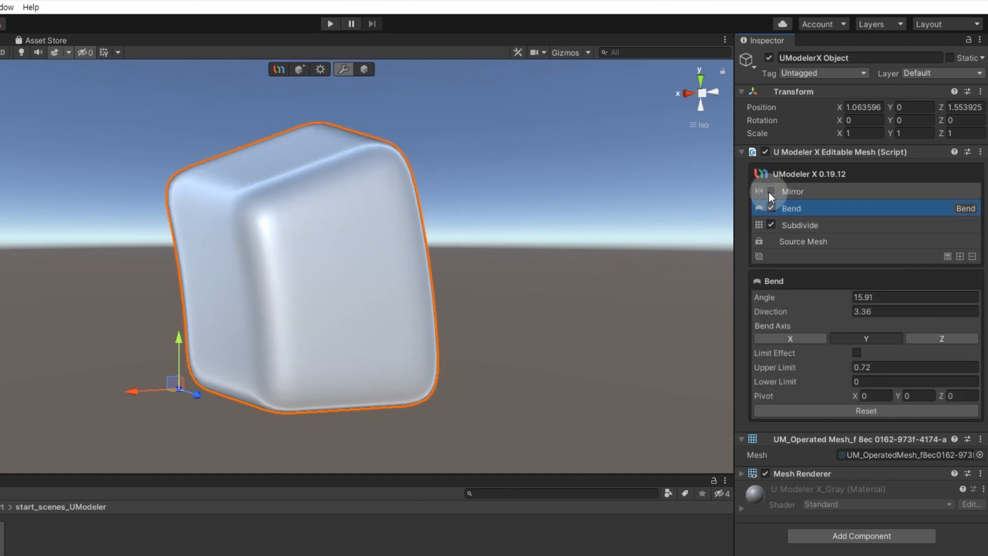
click(769, 192)
Add a second Mirror modifier directly above Bend, and remove it again.
click(960, 256)
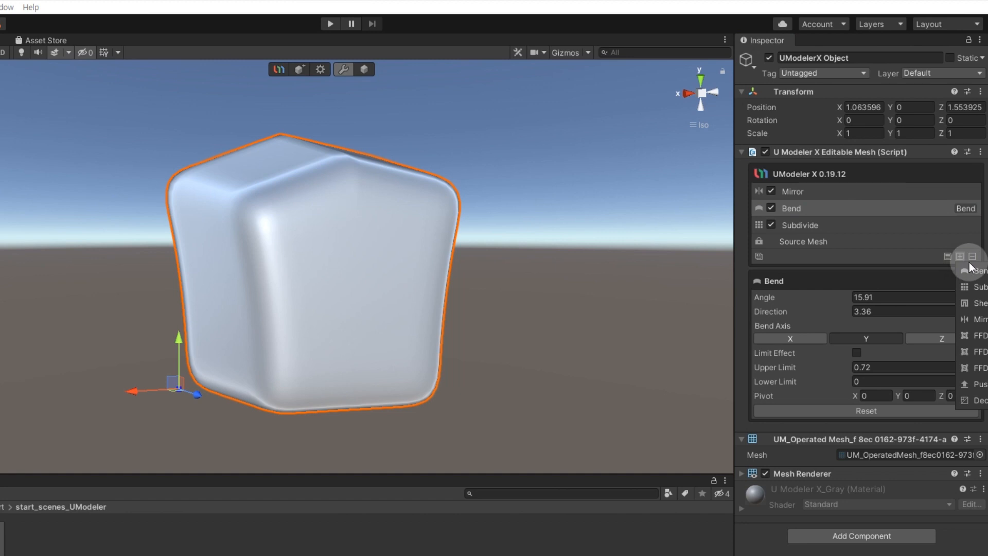
click(981, 320)
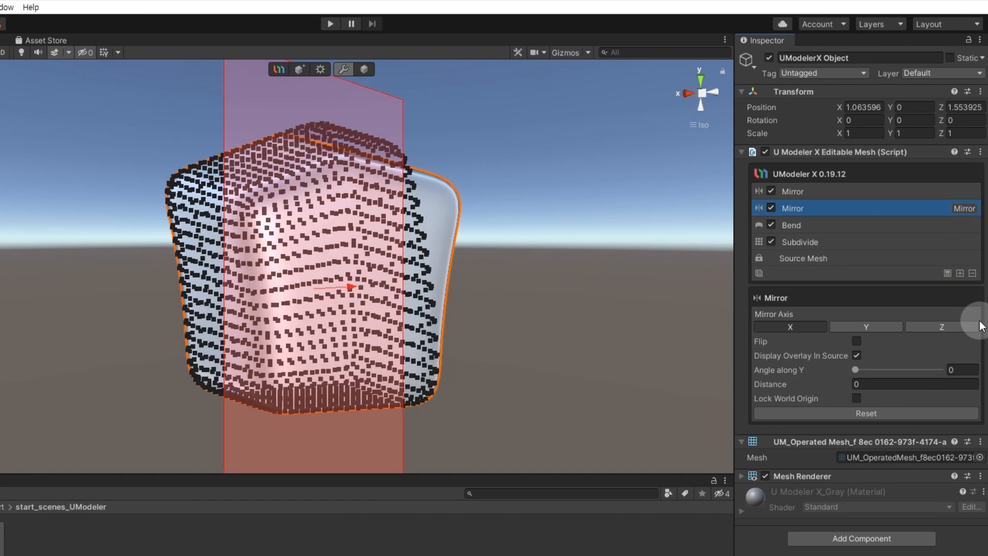
click(972, 273)
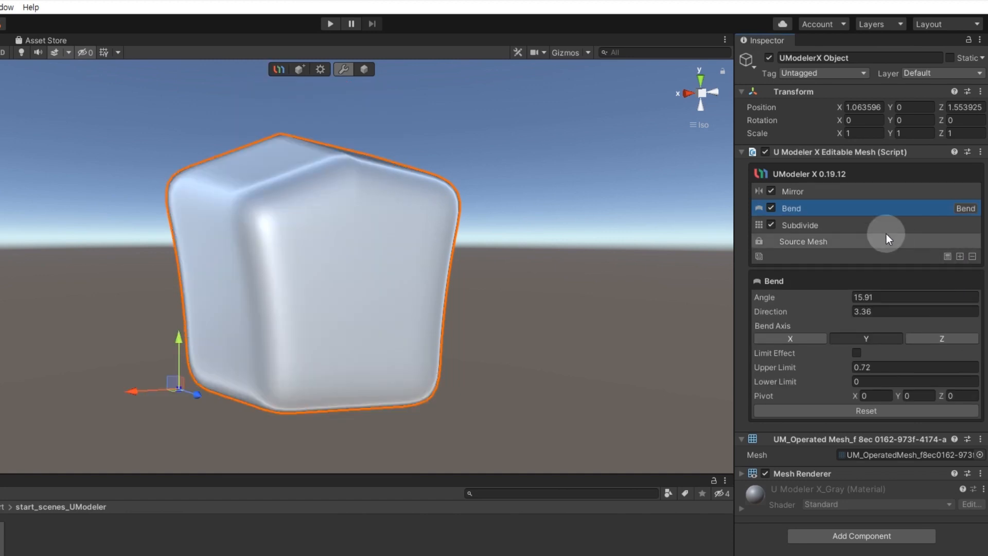
Collapse the Bend and Subdivide modifiers into the source mesh, keeping only Mirror in the stack.
click(946, 257)
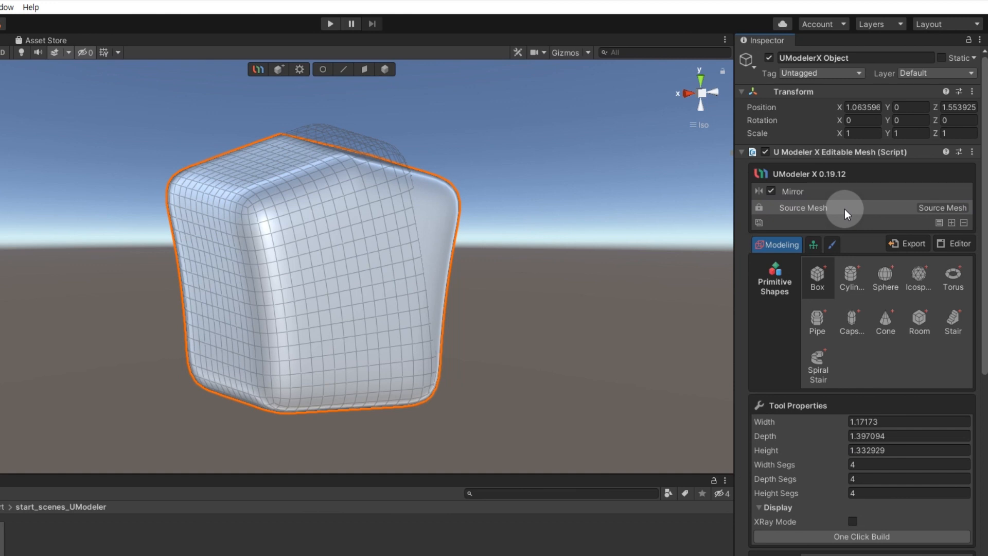
double_click(803, 191)
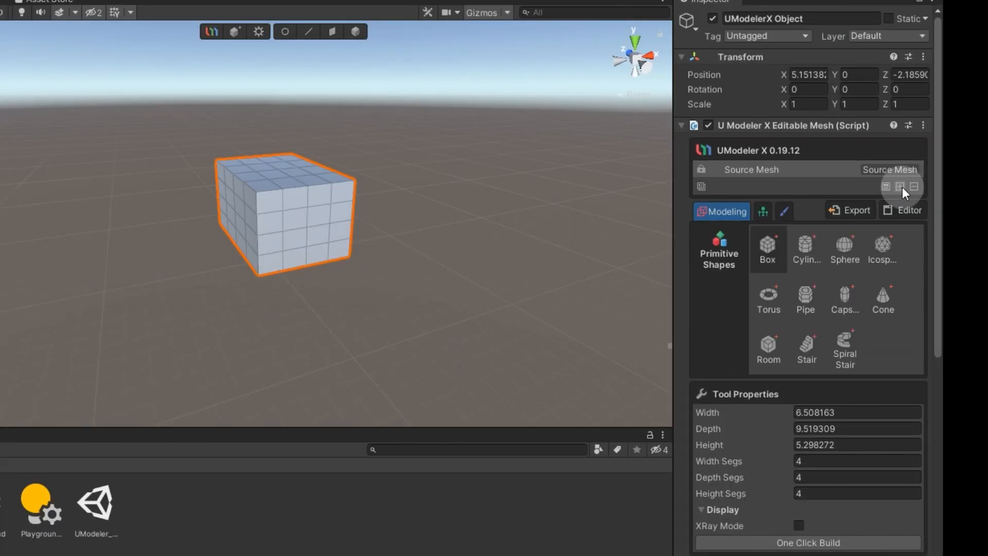
Add a Bend modifier to the box with Angle 18.91, Direction -33.42, Bend Axis Z and Upper Limit 5.38.
click(901, 187)
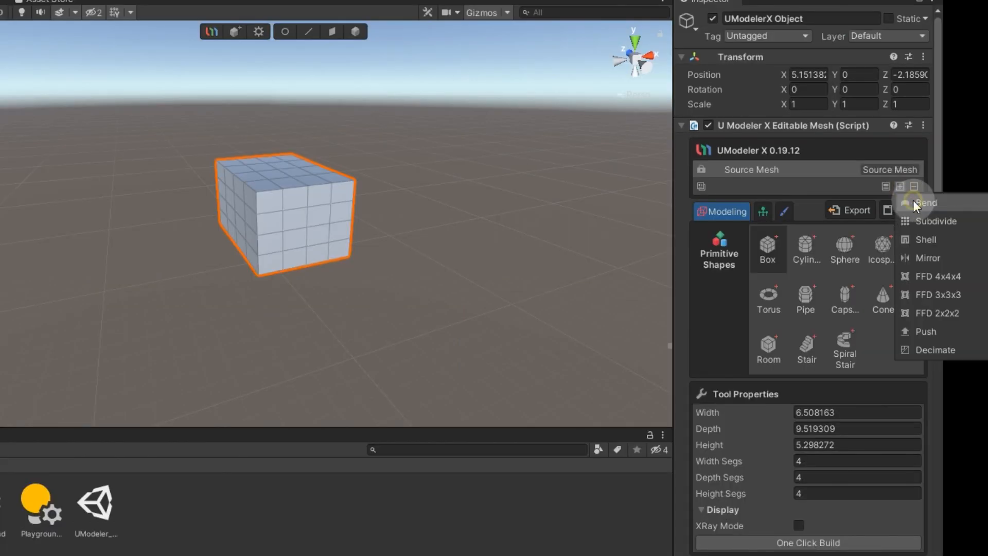
click(922, 221)
drag(713, 252, 987, 285)
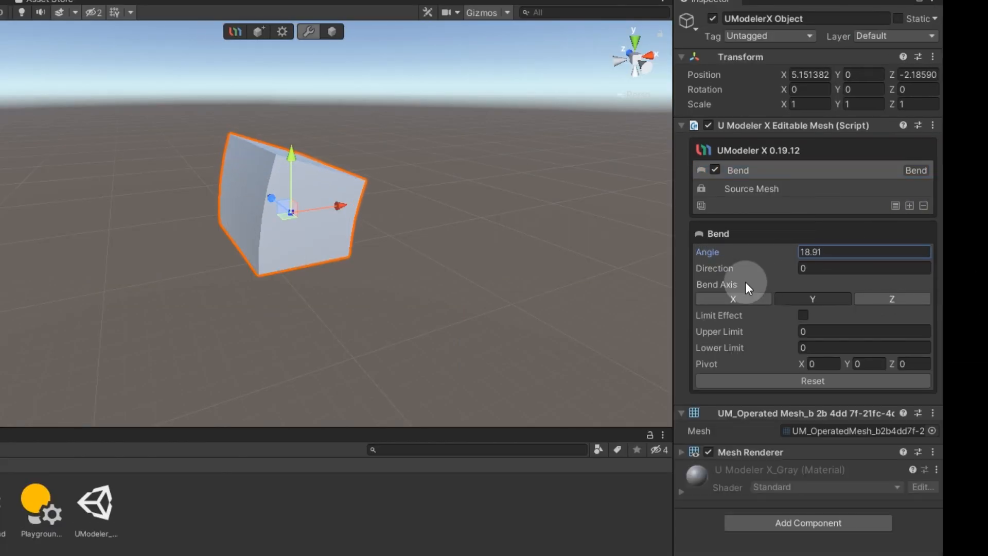
click(733, 298)
click(895, 301)
alt+drag(504, 223, 502, 324)
drag(719, 269, 749, 268)
drag(741, 331, 755, 329)
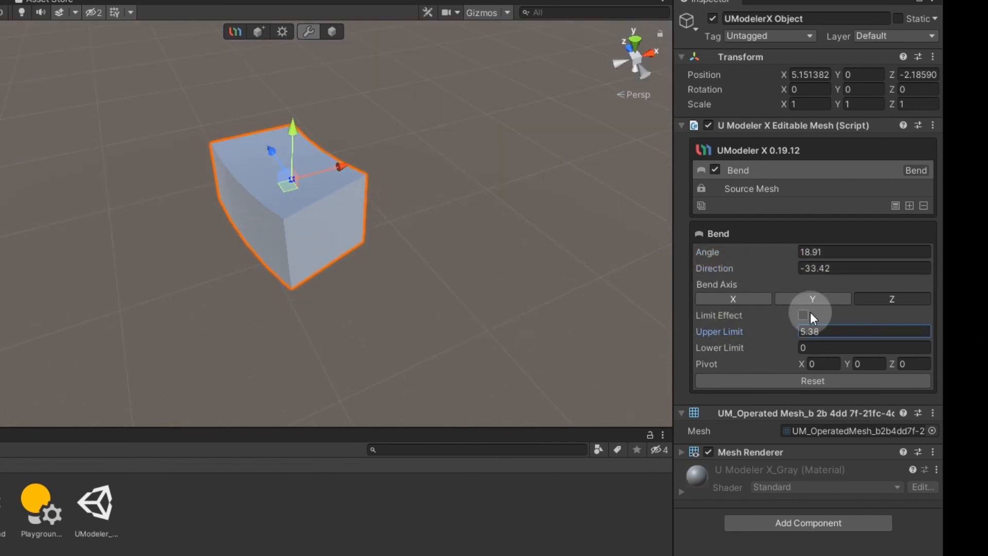
Add a Subdivide modifier to the box and raise its Subdivision Level to 2.
click(899, 187)
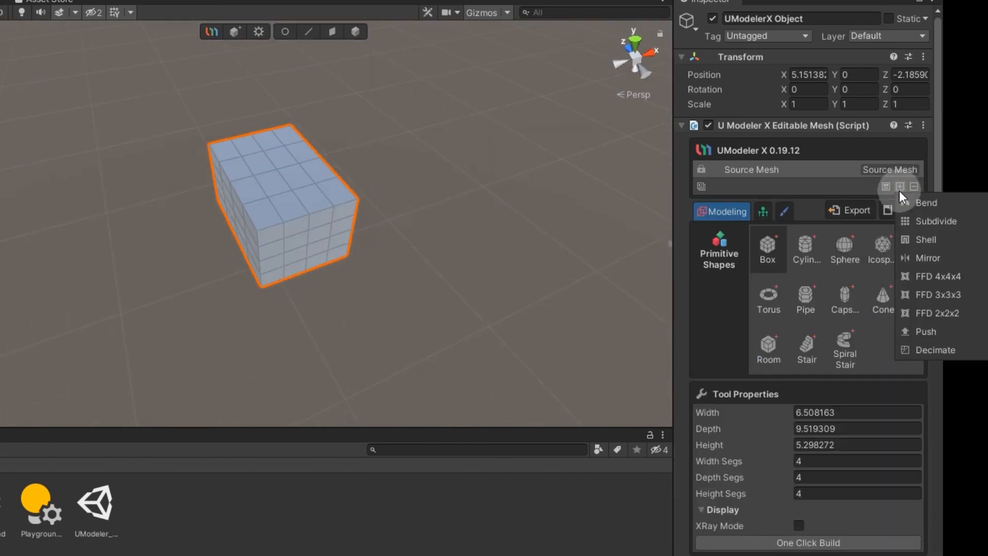
click(919, 222)
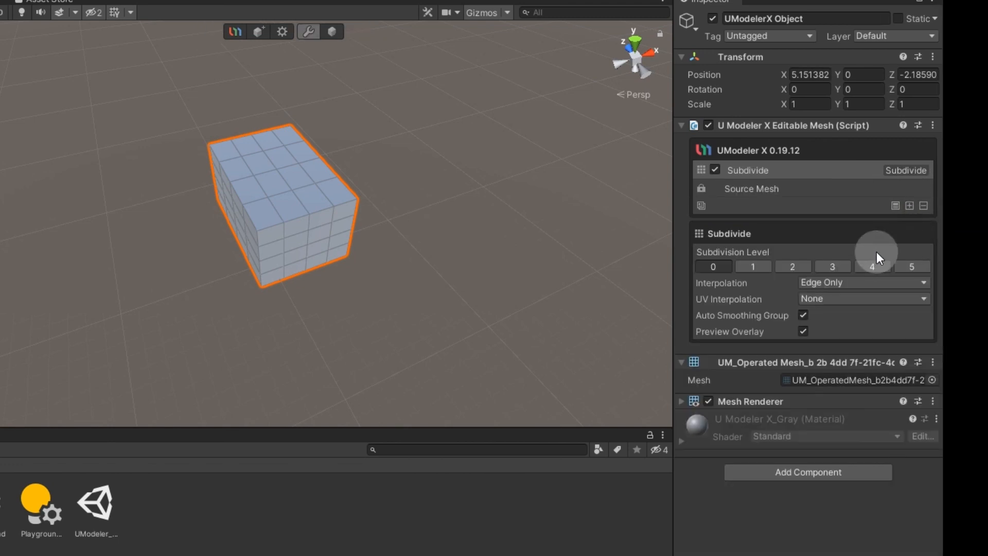
click(752, 266)
click(795, 267)
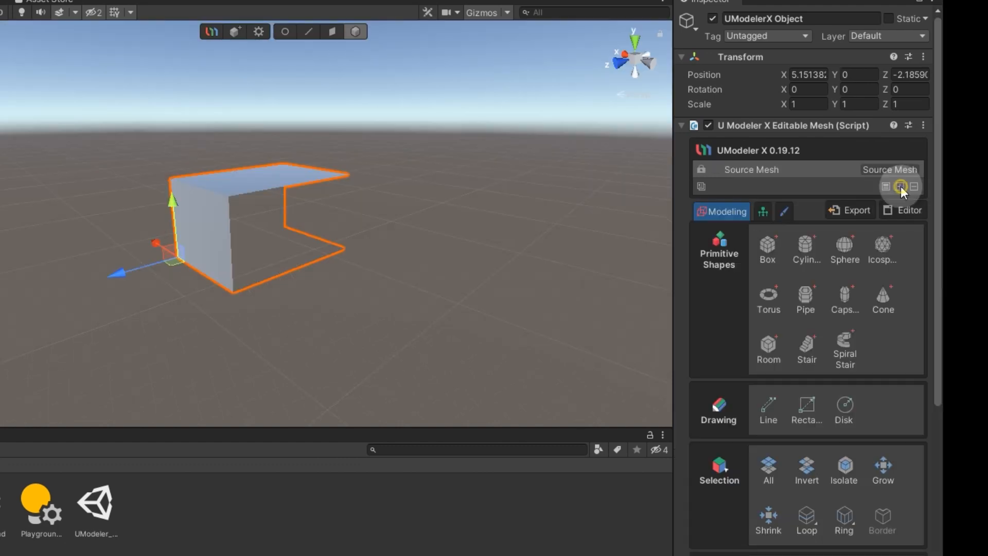
Add a Shell modifier to the open box to give its walls thickness.
click(899, 186)
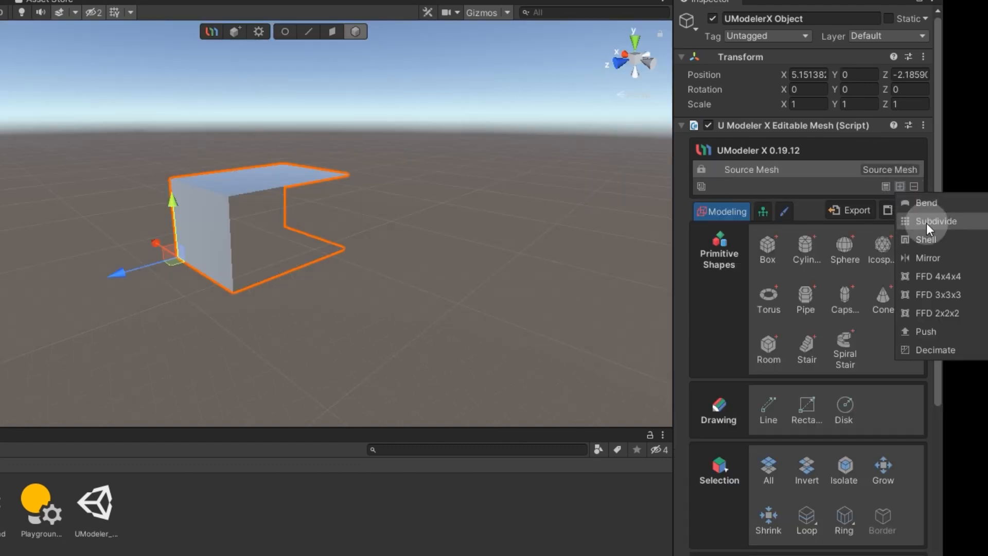
click(926, 240)
drag(801, 251, 803, 251)
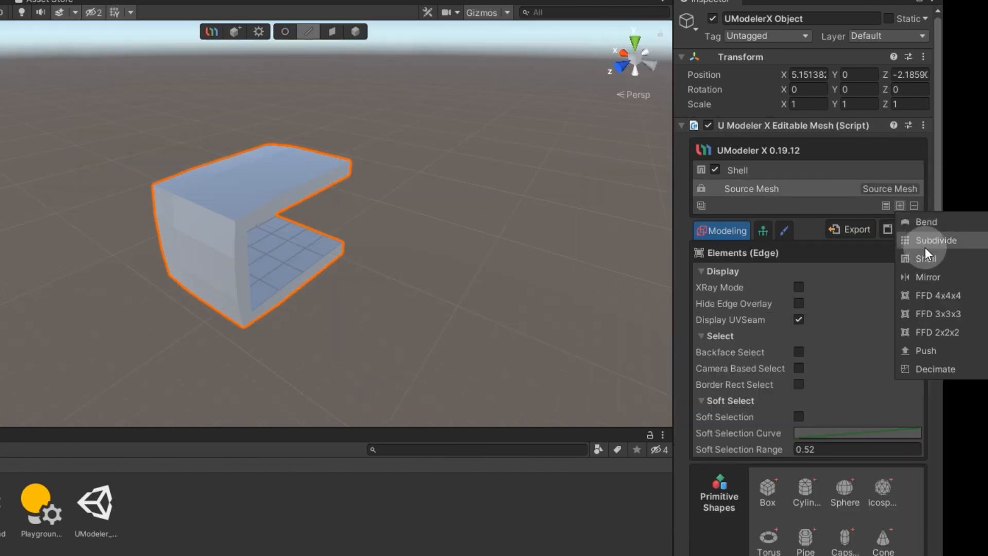
Add a Mirror modifier above Shell, move its mirror plane to a distance of about -0.32, and enable Lock World Origin.
click(926, 276)
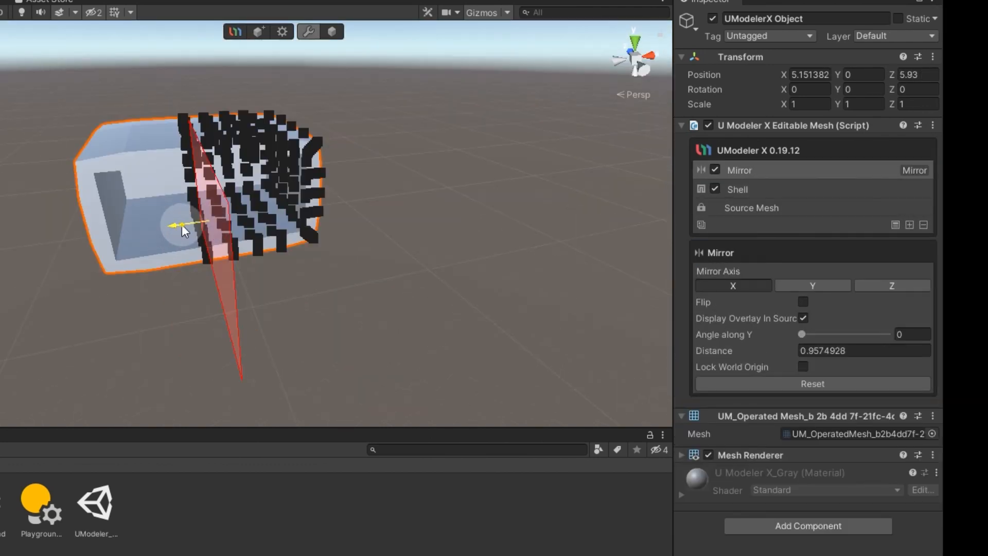
mouse_move(177, 220)
mouse_down()
mouse_move(150, 231)
mouse_move(194, 227)
mouse_move(185, 223)
mouse_up()
click(803, 366)
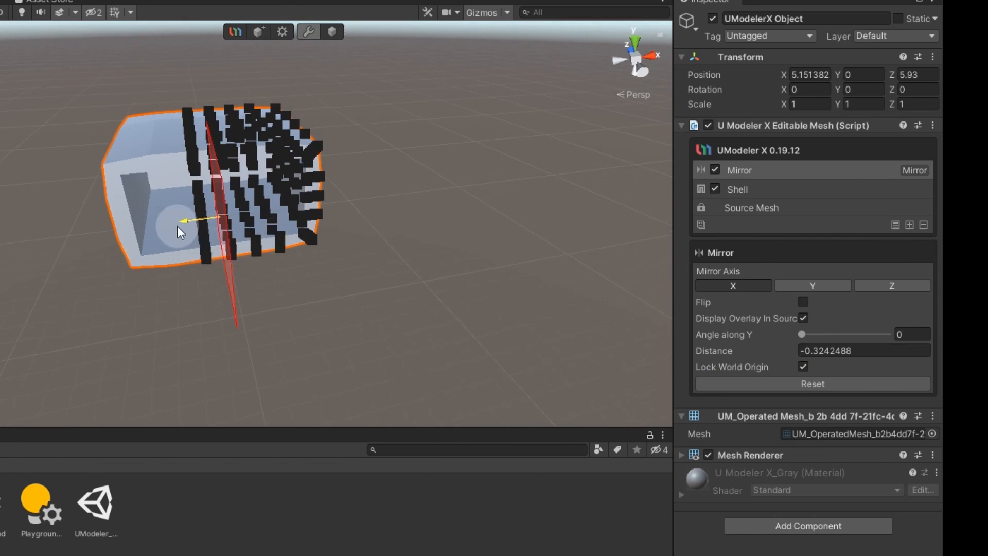
Add an FFD 4x4x4 modifier, and pull an upper corner control point up and outward and its neighbour upward.
click(909, 225)
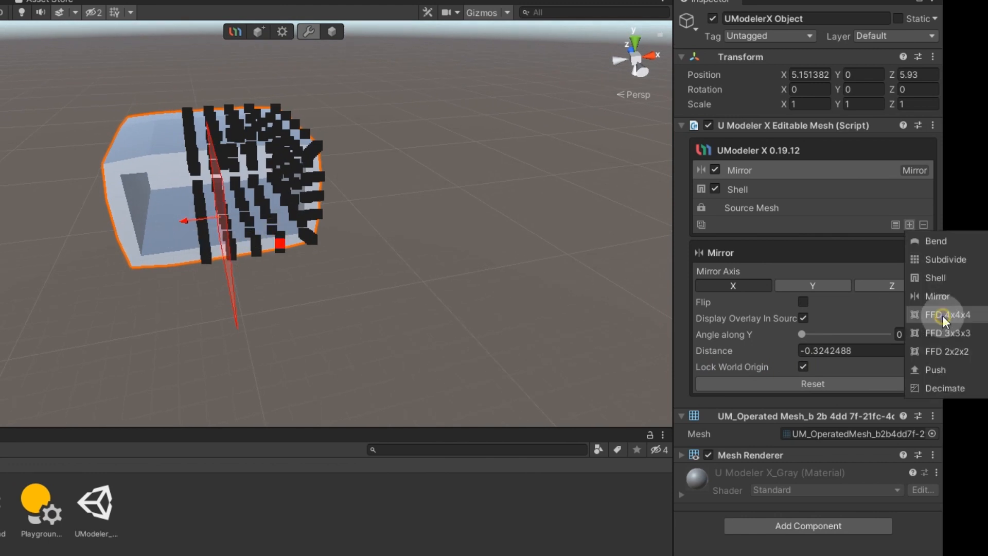
click(943, 316)
alt+drag(353, 154, 340, 197)
click(308, 169)
drag(309, 149, 309, 81)
drag(363, 103, 405, 102)
click(259, 160)
drag(259, 95, 256, 49)
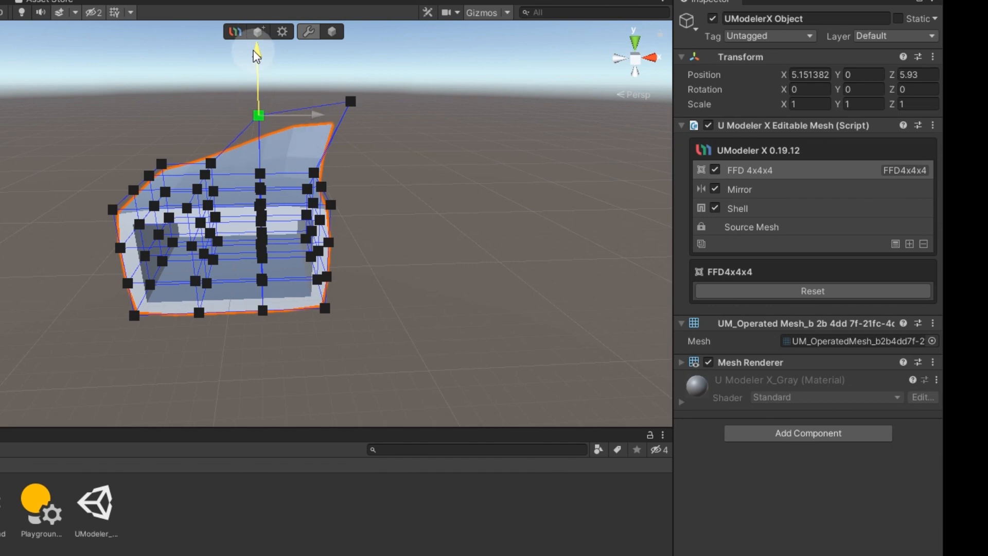
Pull the control point below the raised corner outward, and remove the FFD 4x4x4 modifier.
alt+drag(459, 201, 296, 187)
click(400, 215)
drag(457, 223, 576, 198)
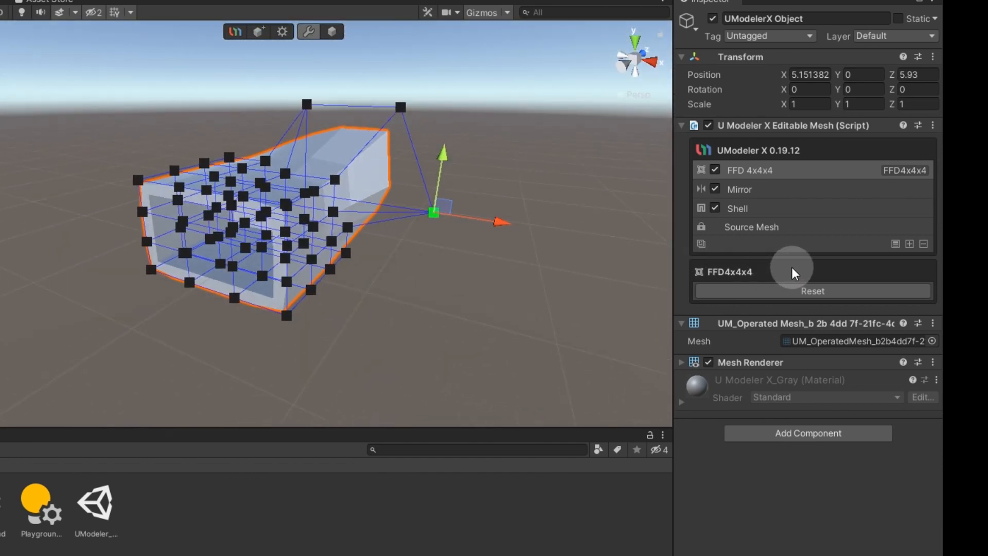
click(923, 243)
Add a Push modifier above Mirror in the modifier stack.
click(909, 225)
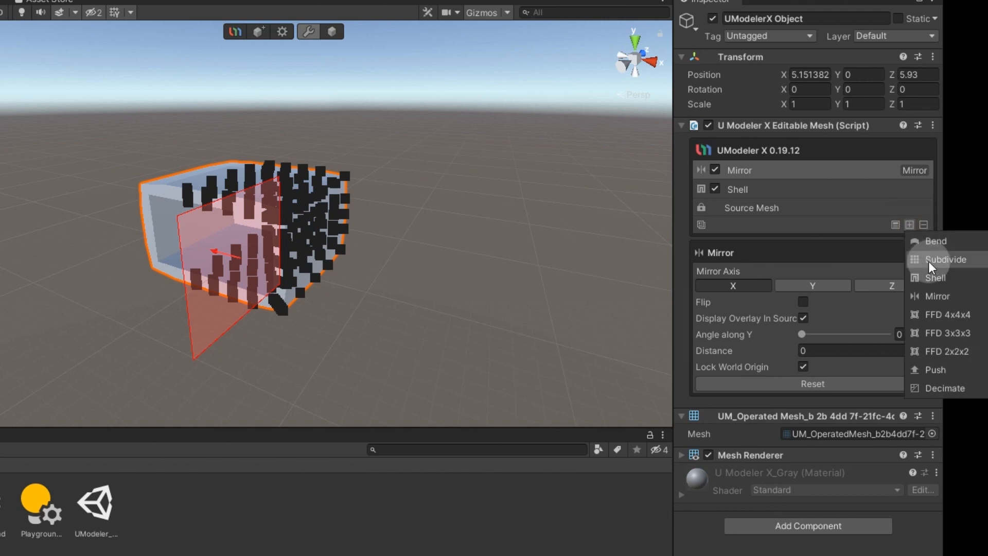
click(942, 369)
alt+drag(357, 232, 649, 156)
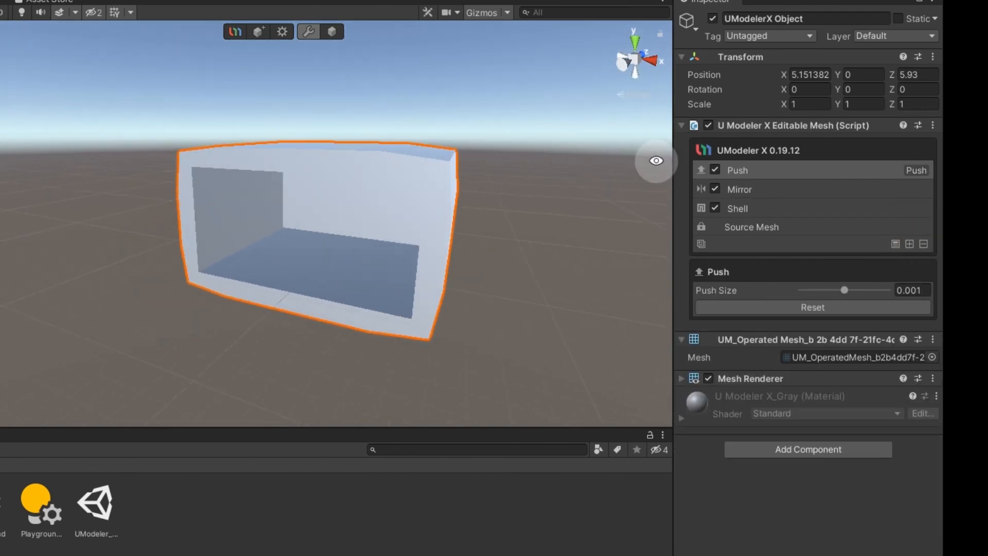
Increase the Push size to inflate the hollow mesh, and add a Decimate modifier to the stack.
drag(844, 289, 845, 288)
click(909, 243)
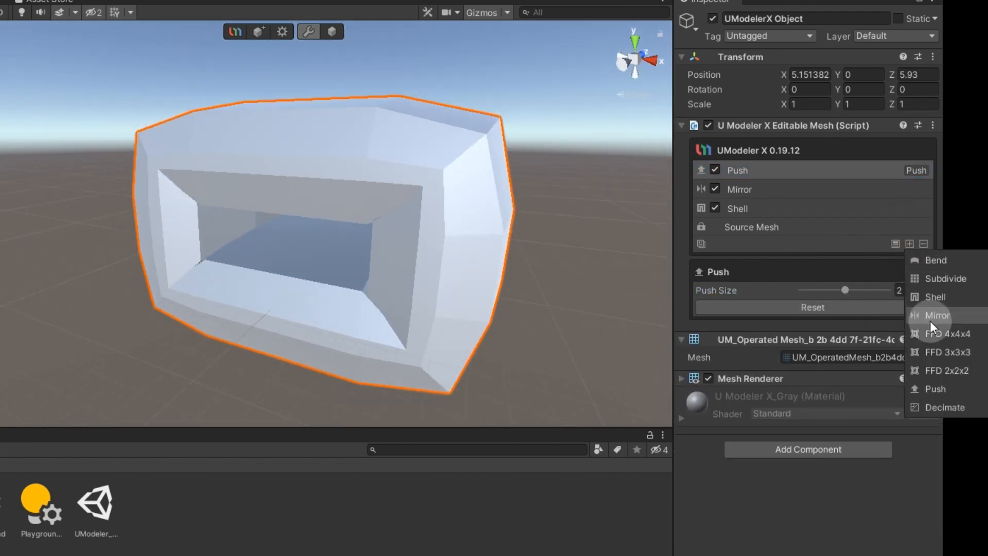
click(924, 409)
Adjust the Decimate modifier's setting to change how strongly the mesh is simplified.
drag(881, 396, 802, 425)
click(824, 406)
drag(836, 389, 811, 392)
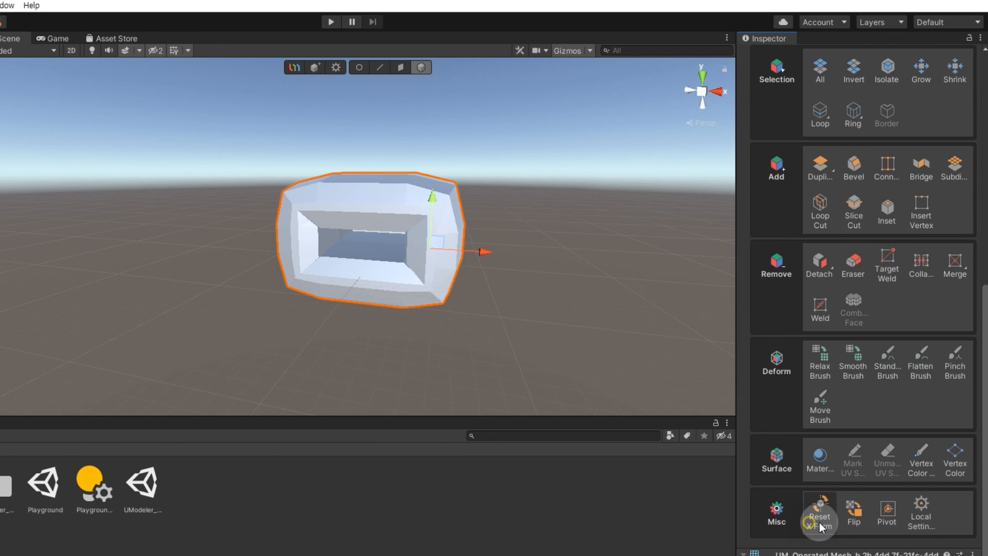
Open the Reset X Form tool for the hollow object and bring its tool properties into view.
click(819, 523)
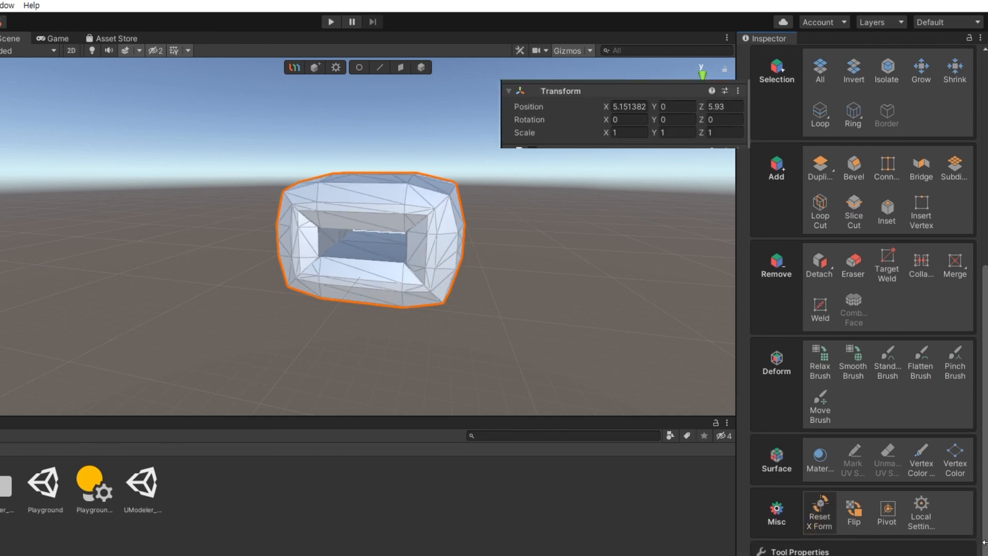
drag(984, 554, 985, 344)
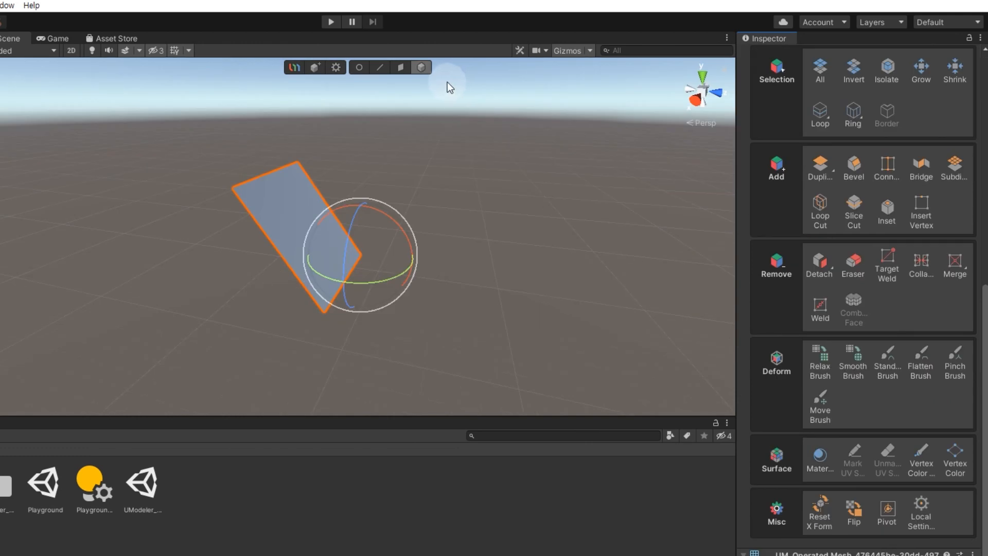
Select the tilted plane's face in face mode and flip it.
click(401, 67)
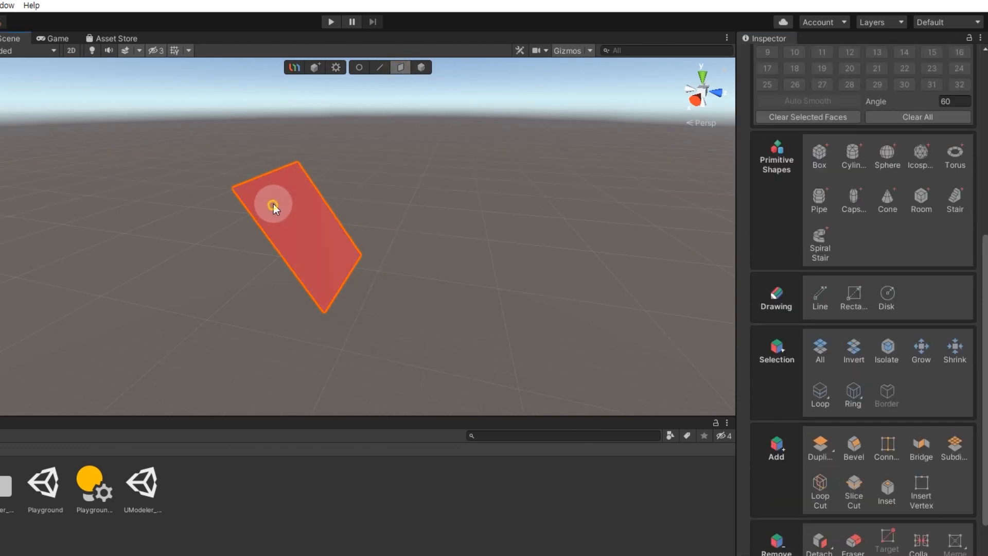
click(274, 204)
drag(983, 496, 983, 555)
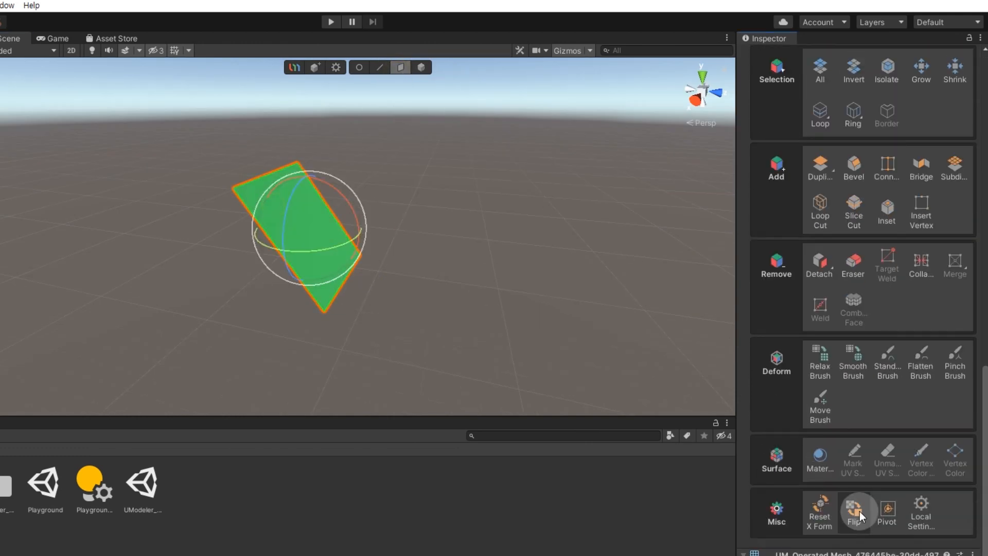
click(857, 511)
Open the Pivot tool and move the object's pivot to Center, Bottom Center and the Gizmo Location.
alt+drag(570, 211, 481, 170)
click(887, 514)
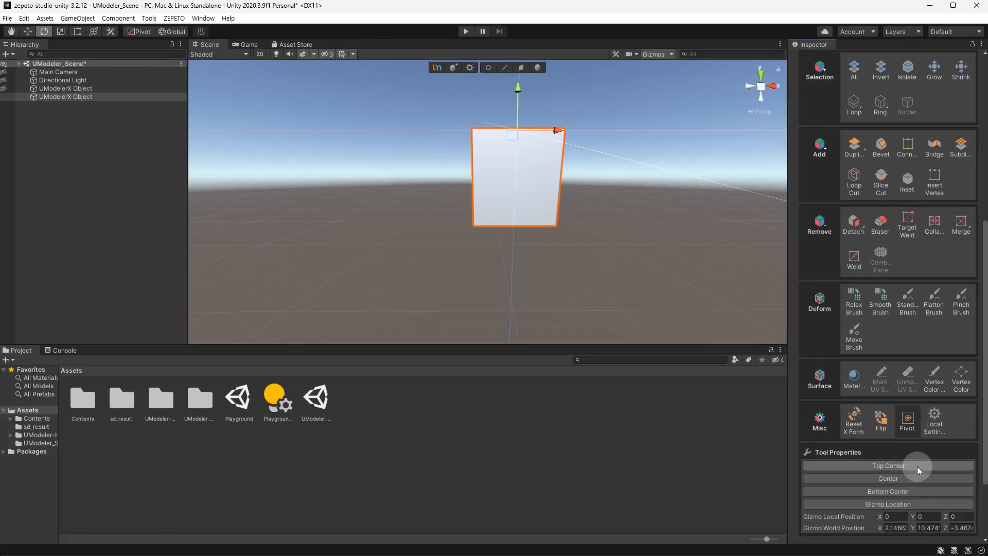
click(893, 480)
click(893, 492)
click(897, 505)
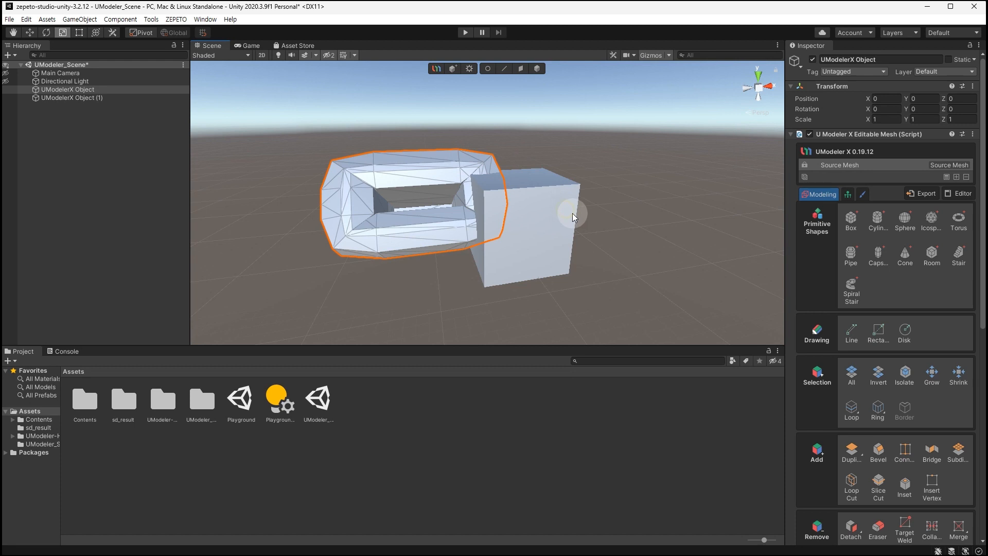
Select both the hollow object and the box, combine them into one object, and undo the combination.
ctrl+click(117, 97)
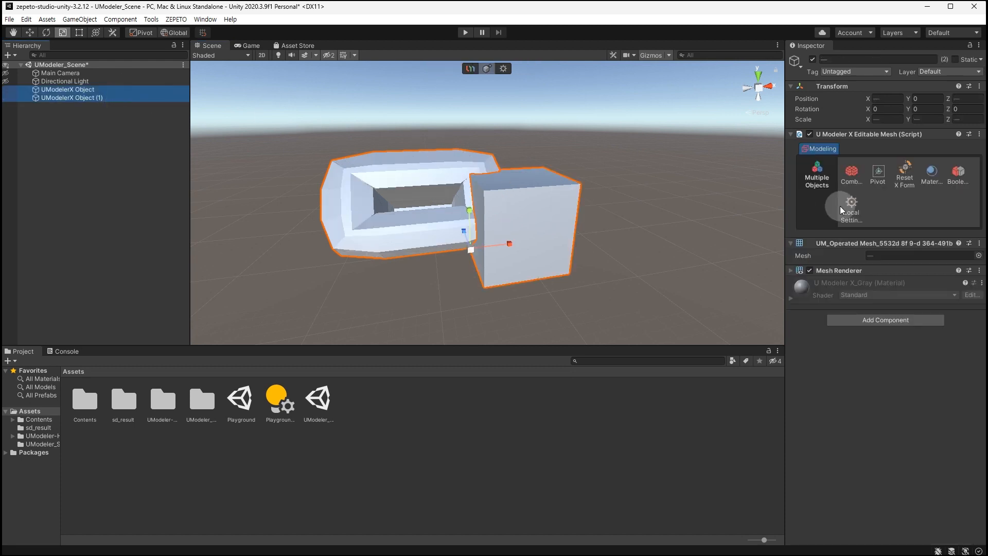
click(850, 176)
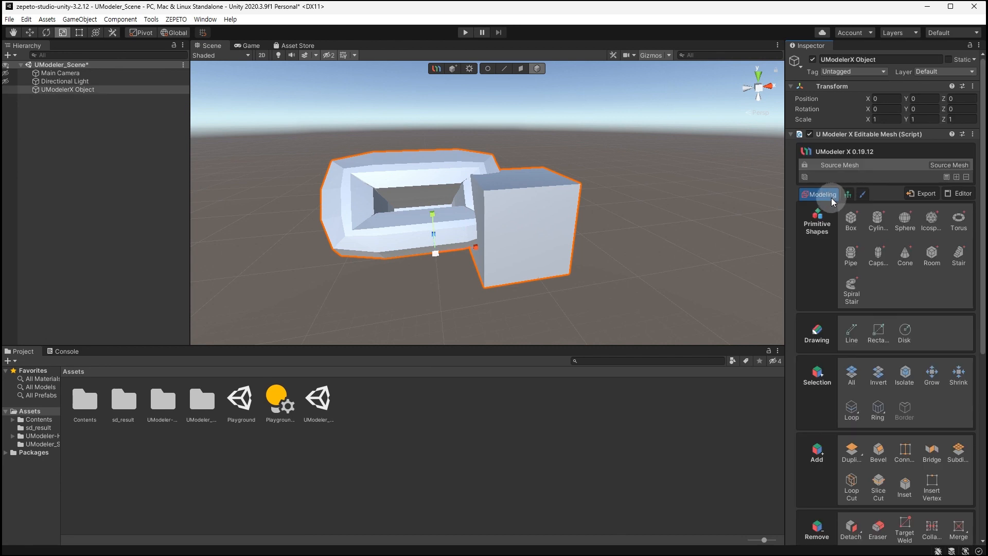
key(ctrl+z)
Set the pivots of both selected objects to Top Center and Bottom Center, and reset all their transforms with Reset X Form.
click(880, 176)
click(891, 255)
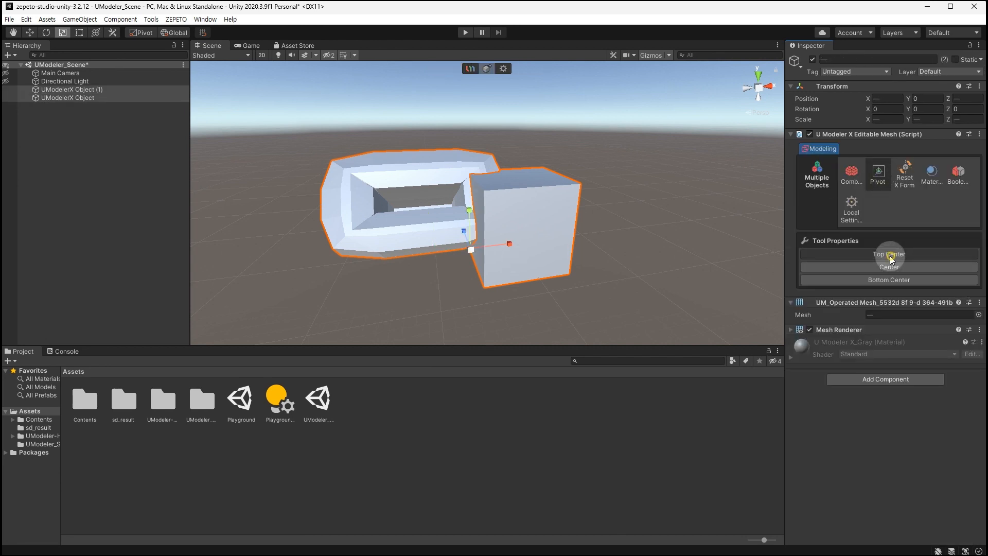
click(891, 281)
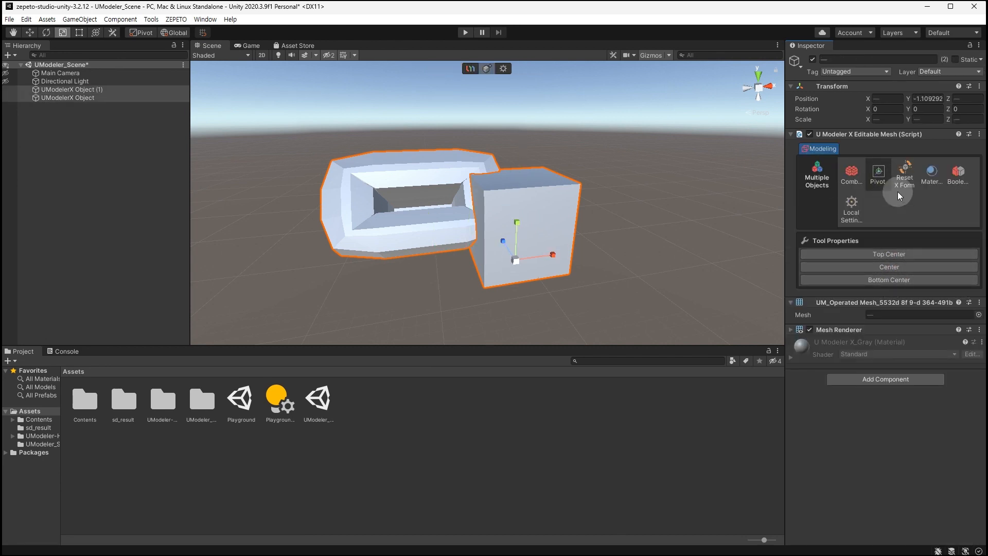
click(900, 188)
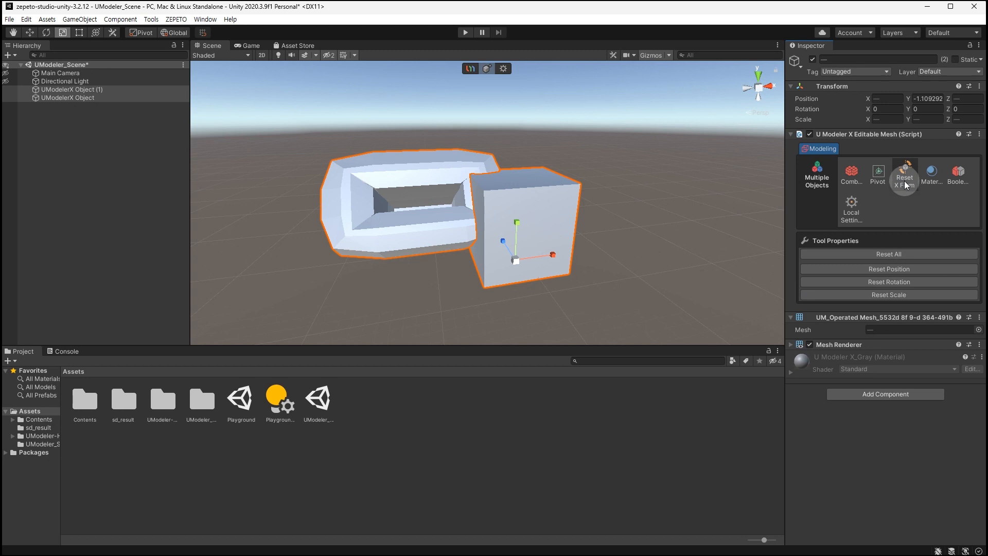
click(906, 253)
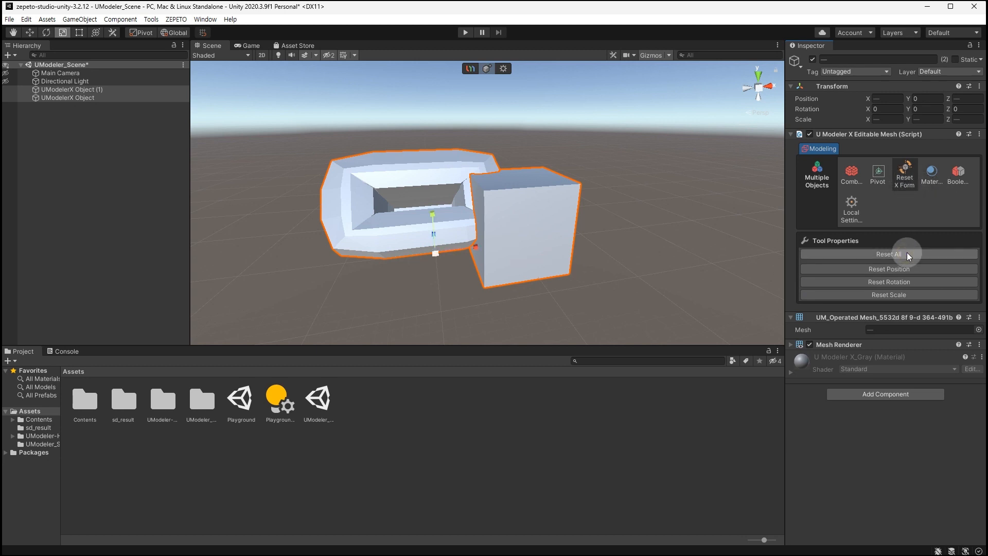
Use the Boolean tool on the two selected objects to create their Union and their Intersection.
click(965, 177)
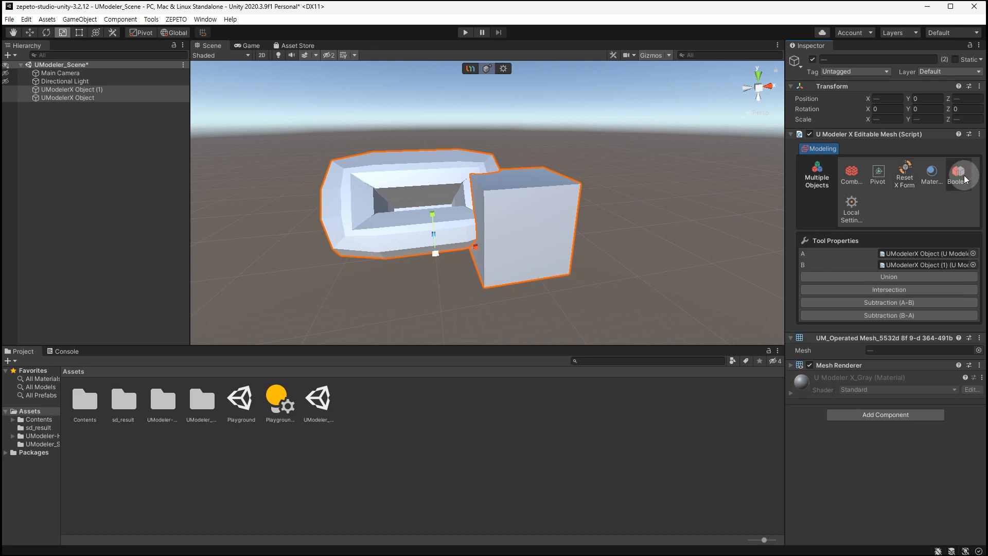
click(910, 279)
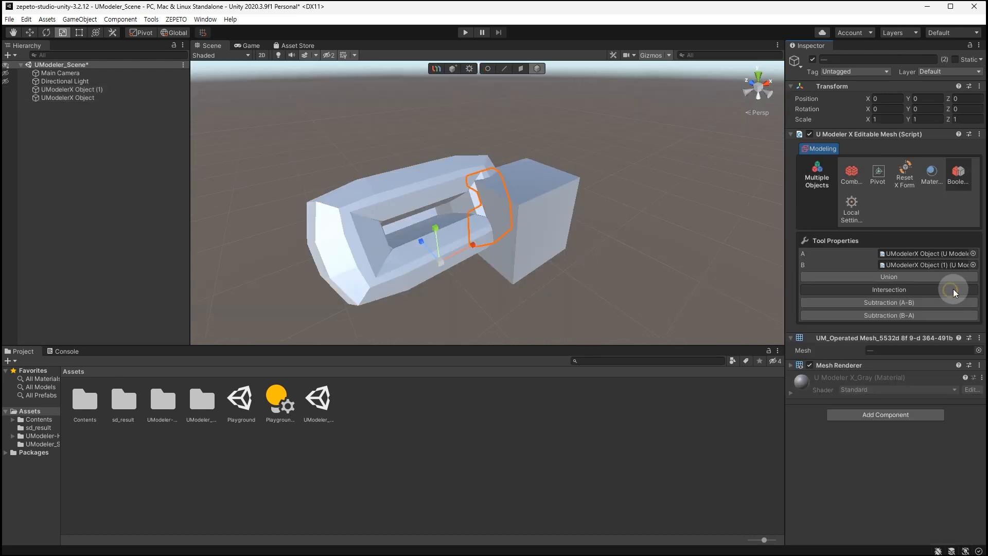
click(953, 289)
alt+drag(549, 127, 501, 111)
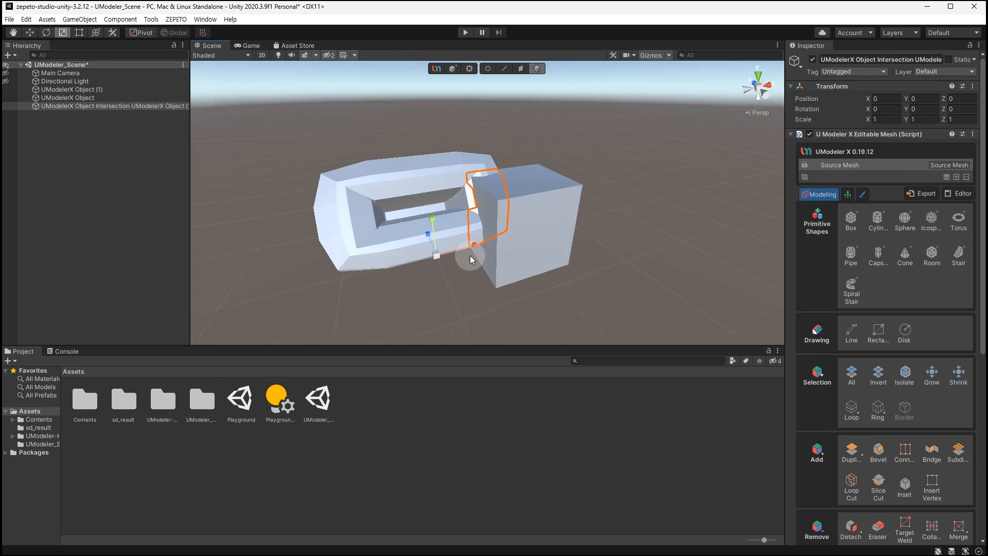
Create the Boolean Subtraction (A-B) and Subtraction (B-A) of the hollow object and the box.
click(474, 267)
click(857, 301)
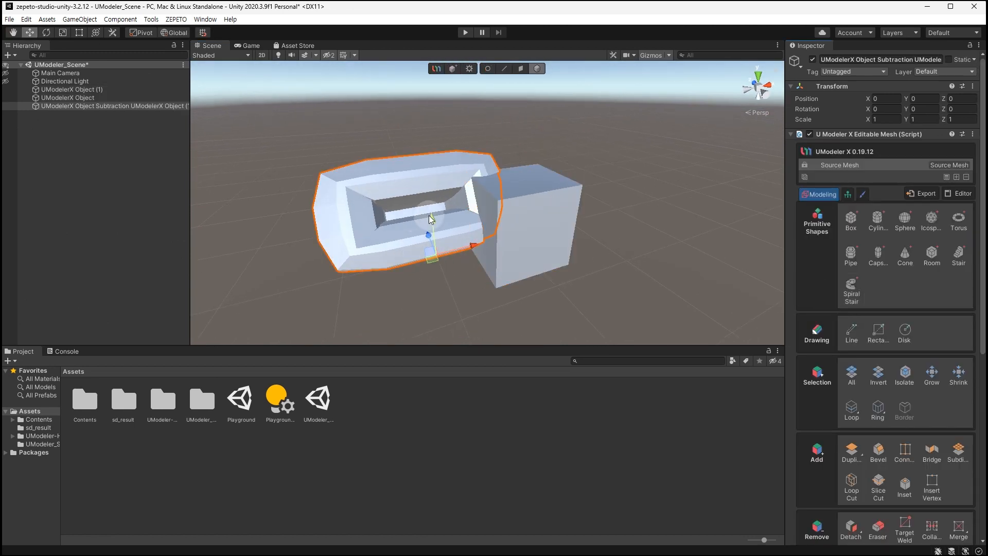
click(430, 147)
click(904, 316)
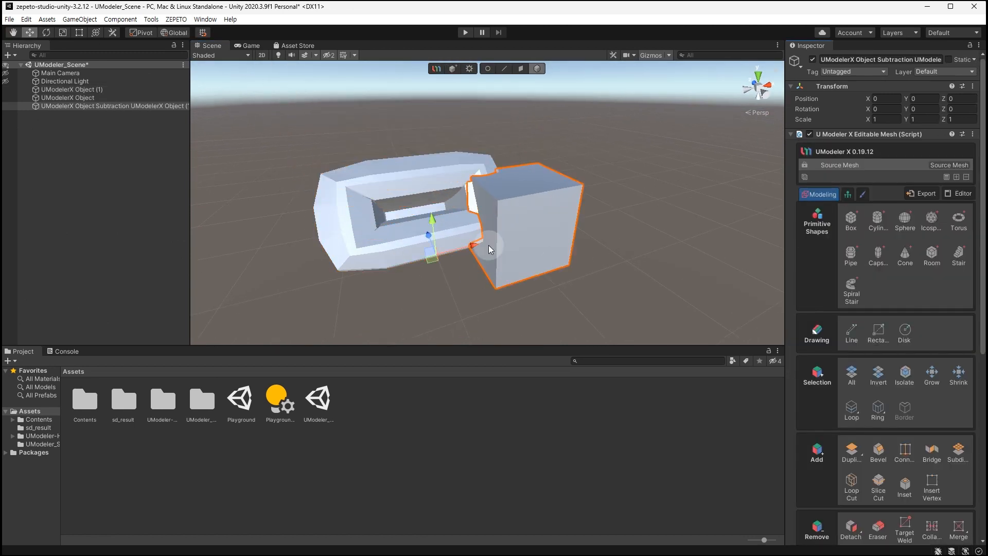